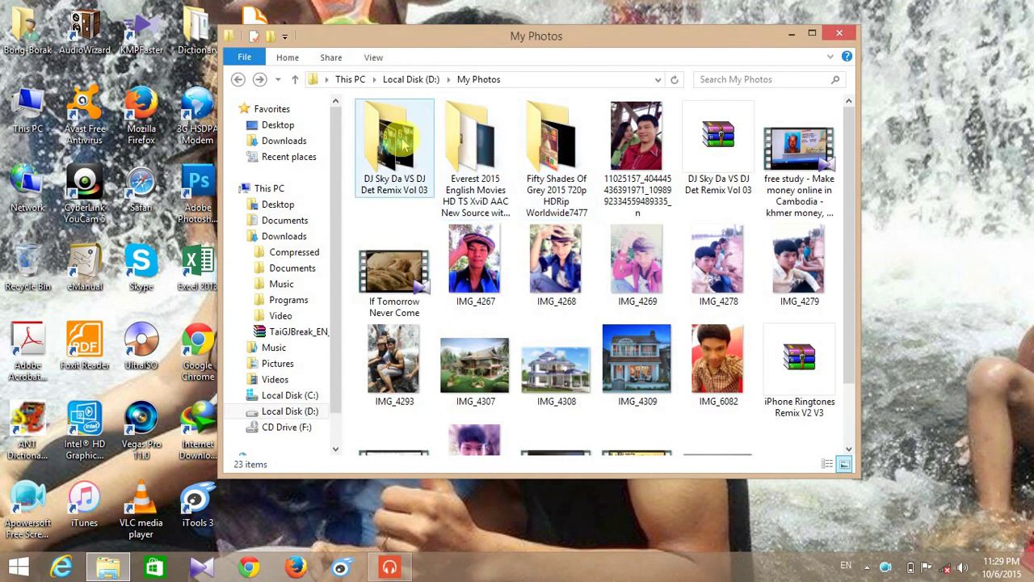
Look at the contents of the Everest 2015 folder in My Photos as large thumbnails, and return to My Photos
click(390, 144)
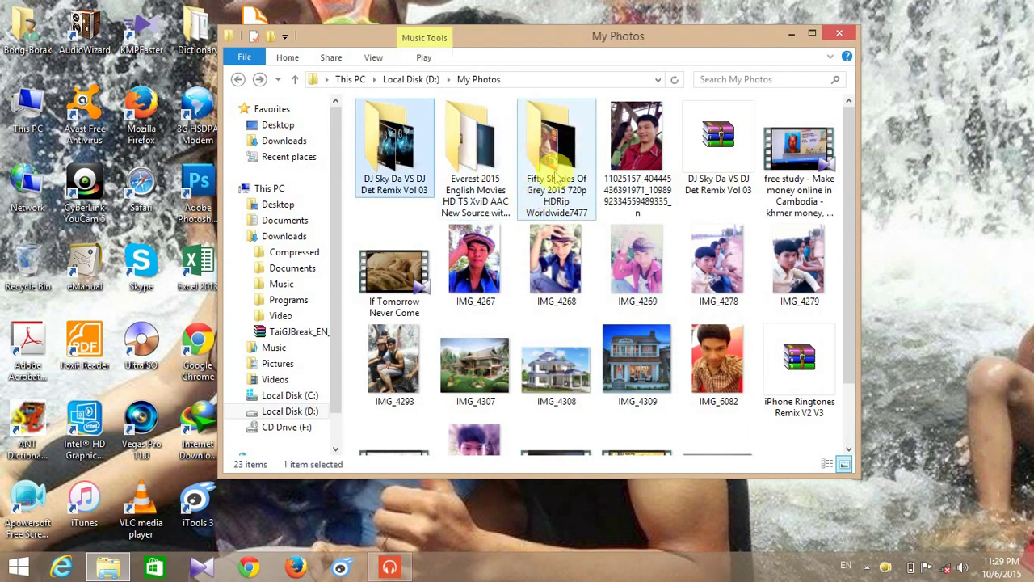
double_click(476, 145)
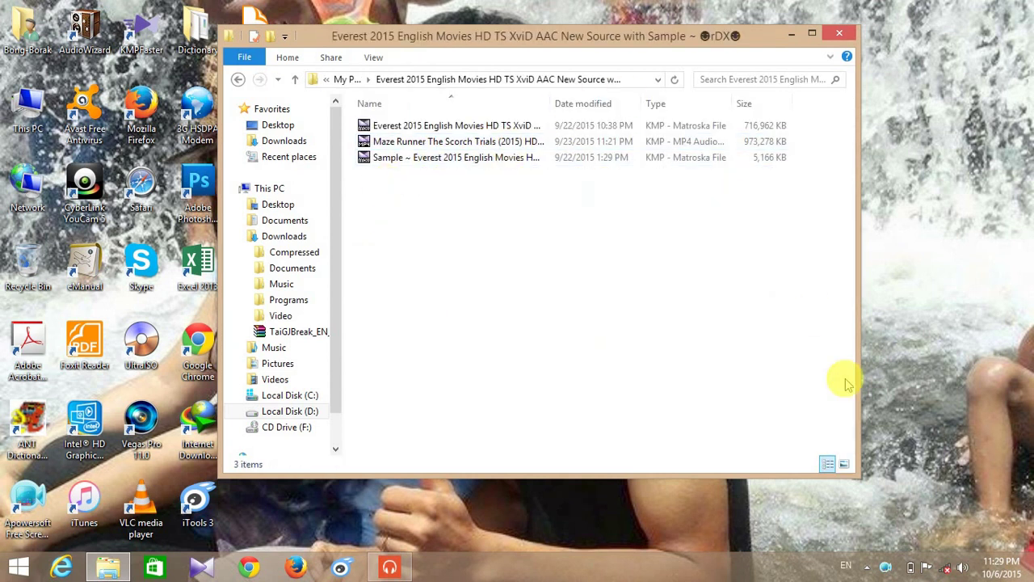
click(843, 467)
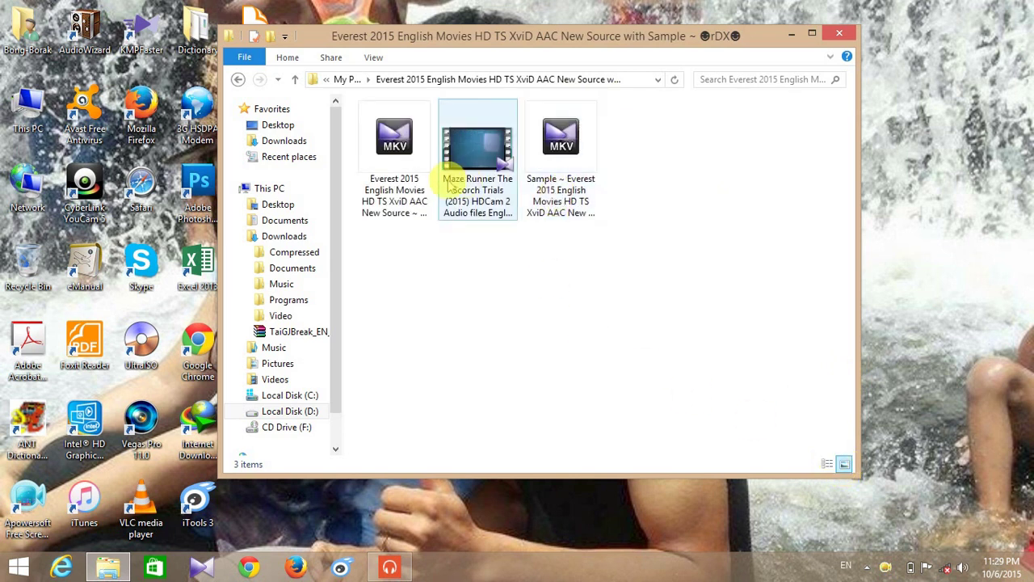
click(239, 79)
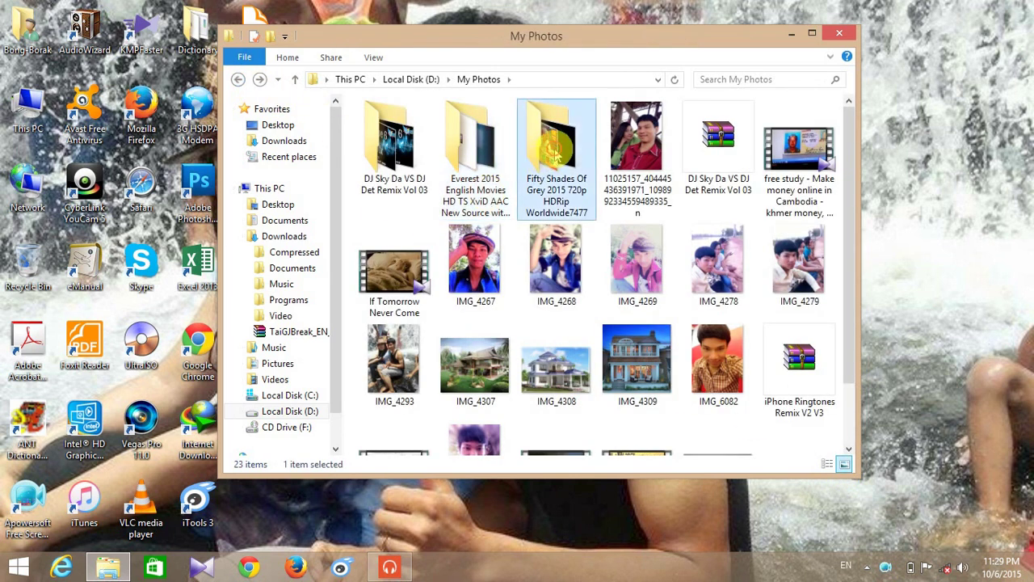
Inspect the Fifty Shades Of Grey folder as large thumbnails and its Torrent Downloaded From subfolder, and close the file window
double_click(566, 178)
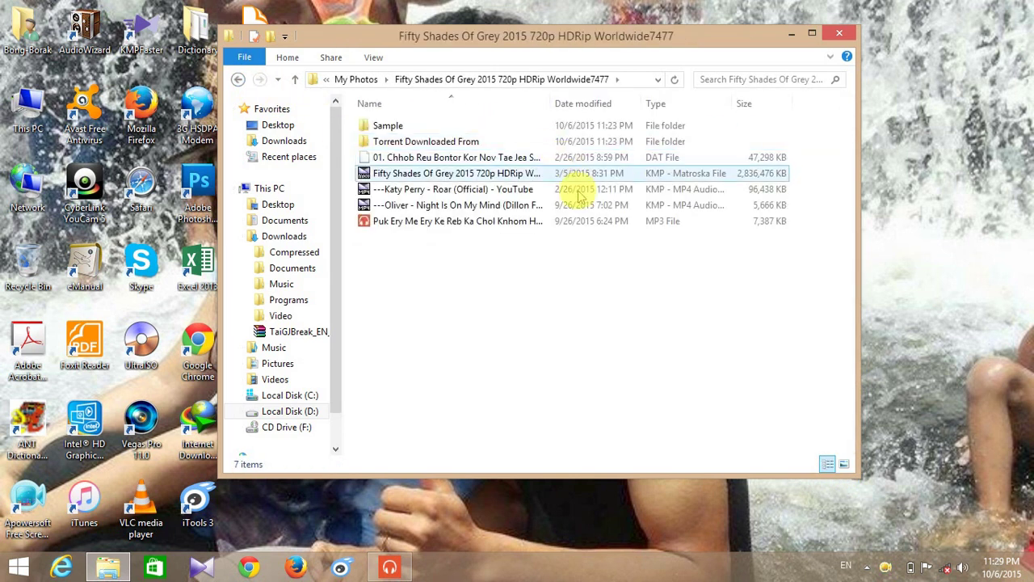
click(843, 465)
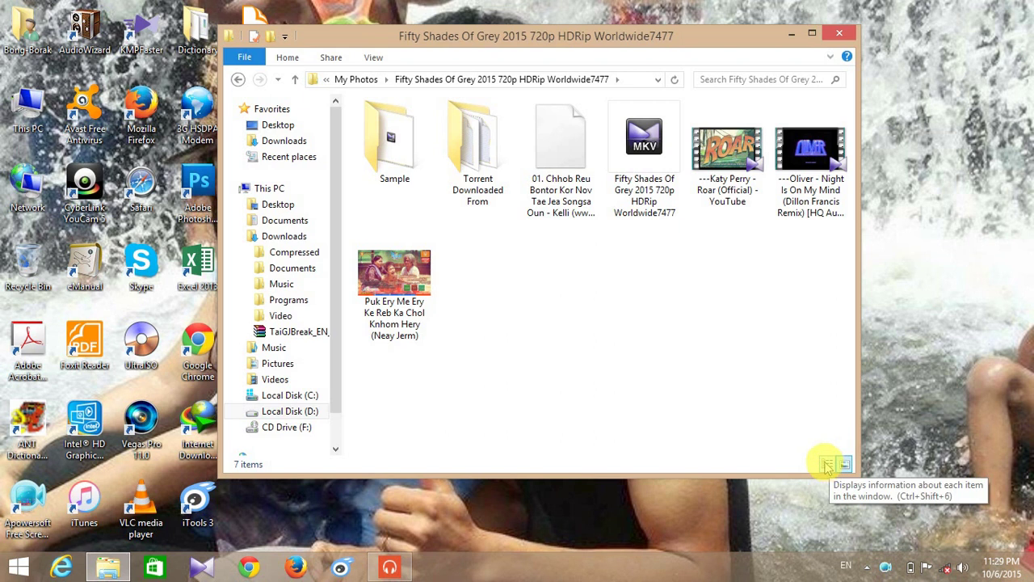
double_click(477, 153)
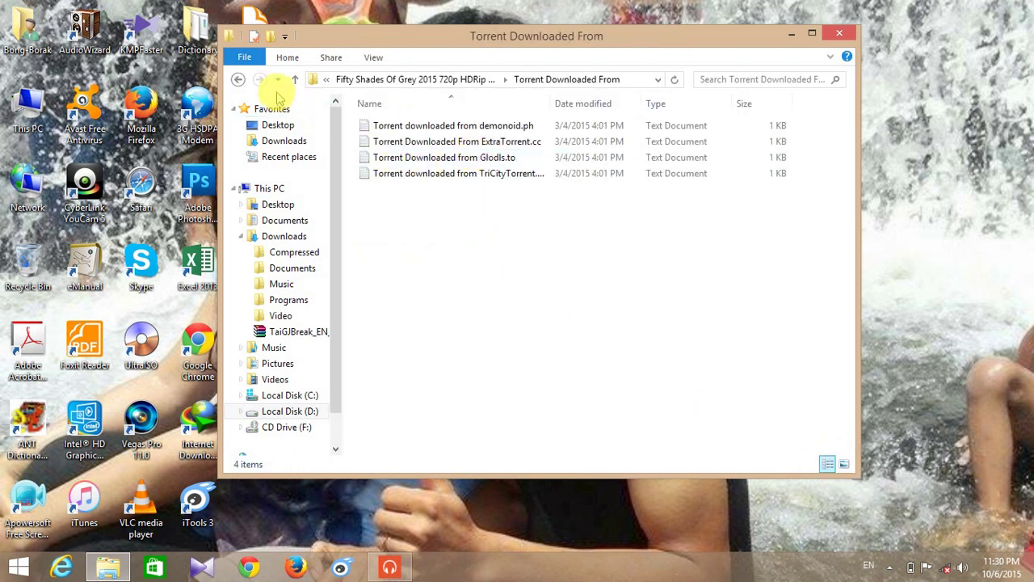
click(239, 81)
click(239, 80)
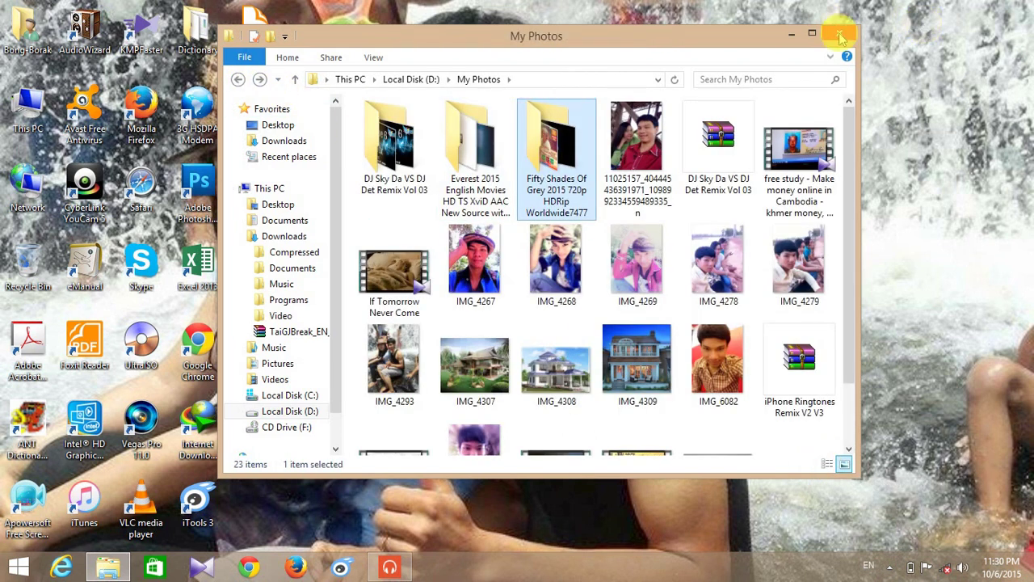
click(840, 37)
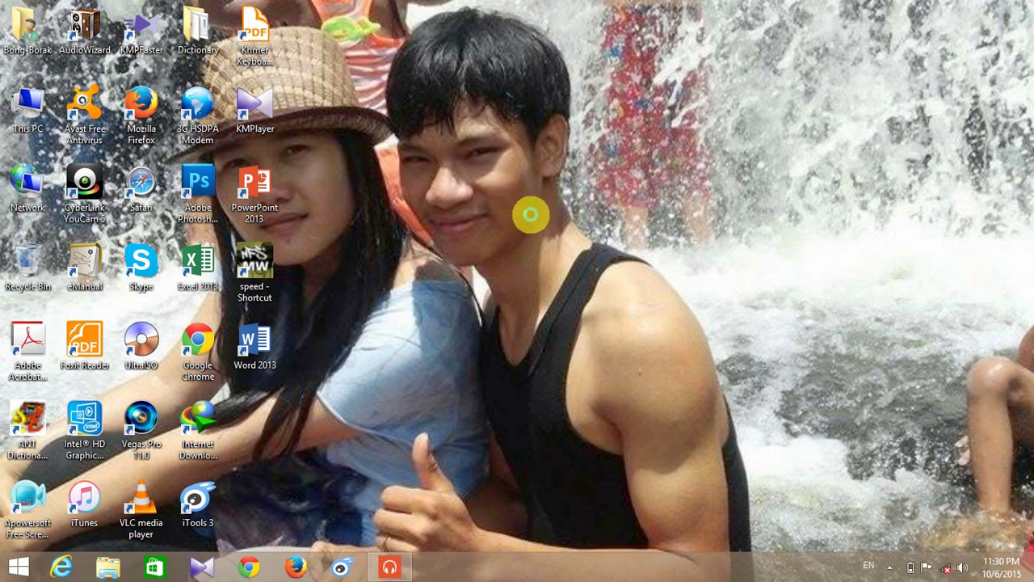
Switch to the Xbox Music app and look through the collection's artists, songs and albums
right_click(530, 215)
click(534, 214)
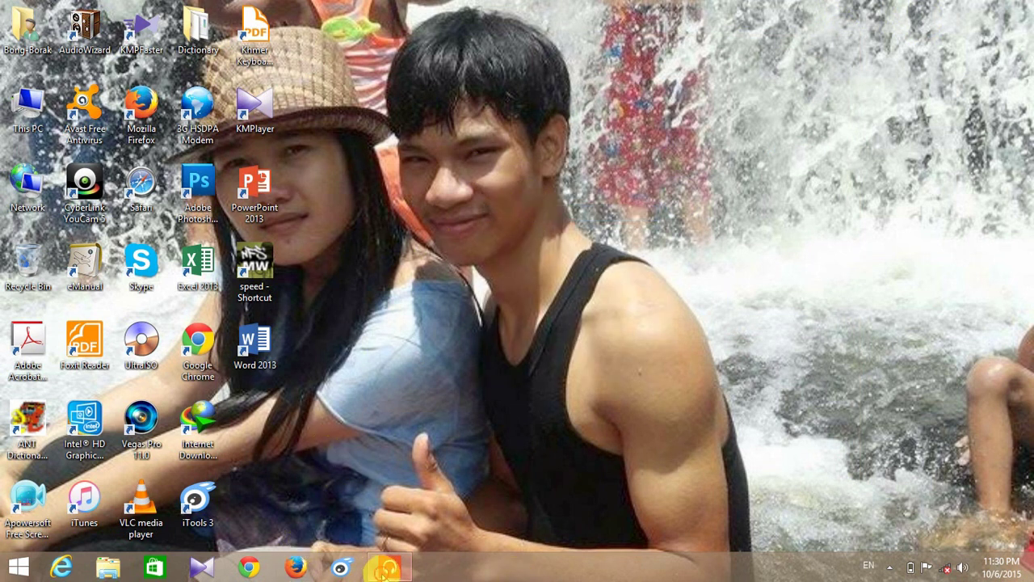
click(384, 569)
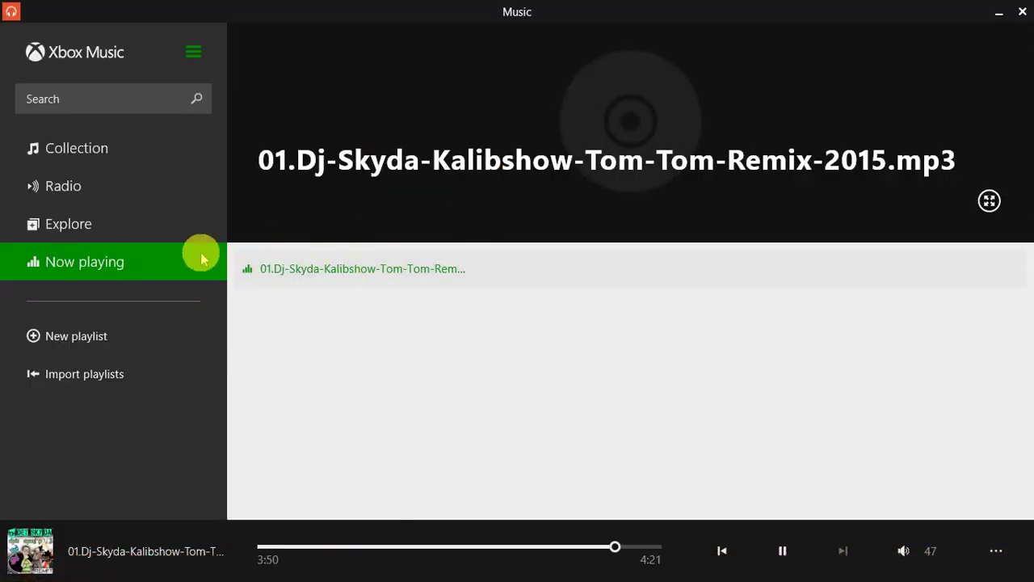
click(81, 150)
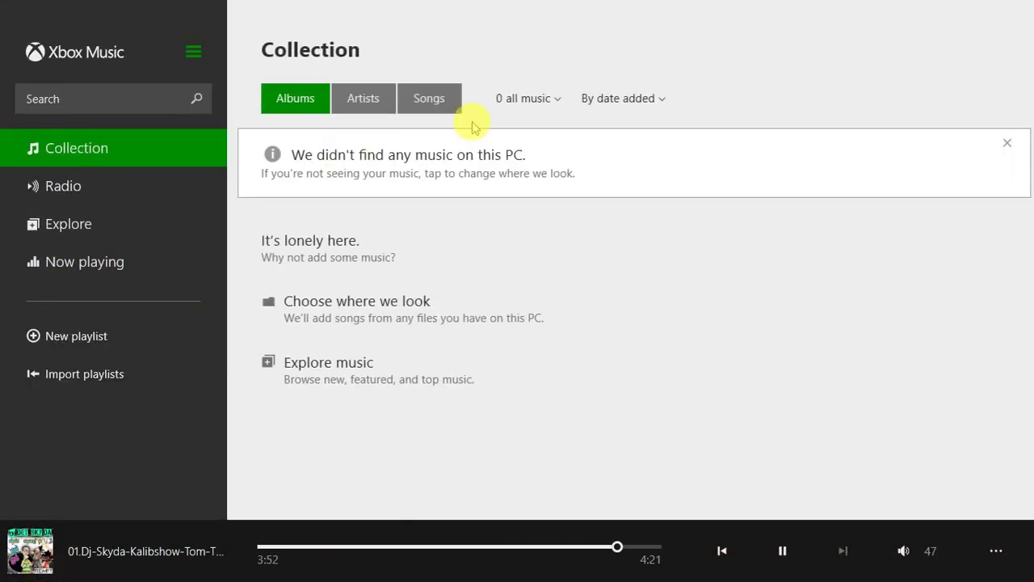
click(341, 98)
click(406, 98)
click(287, 98)
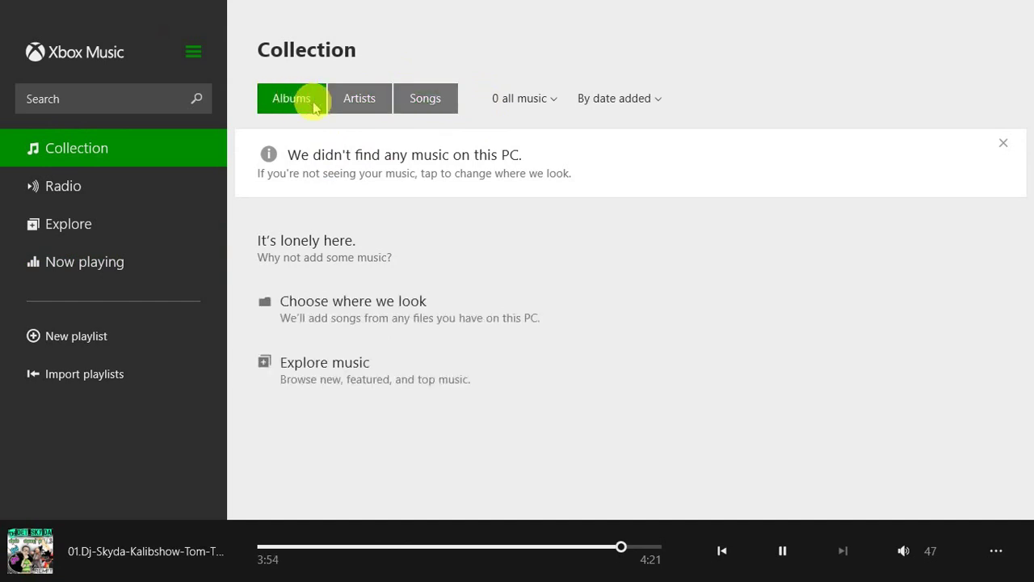
Start adding a local folder to the music collection and show the top-level folders and drives of This PC
click(332, 159)
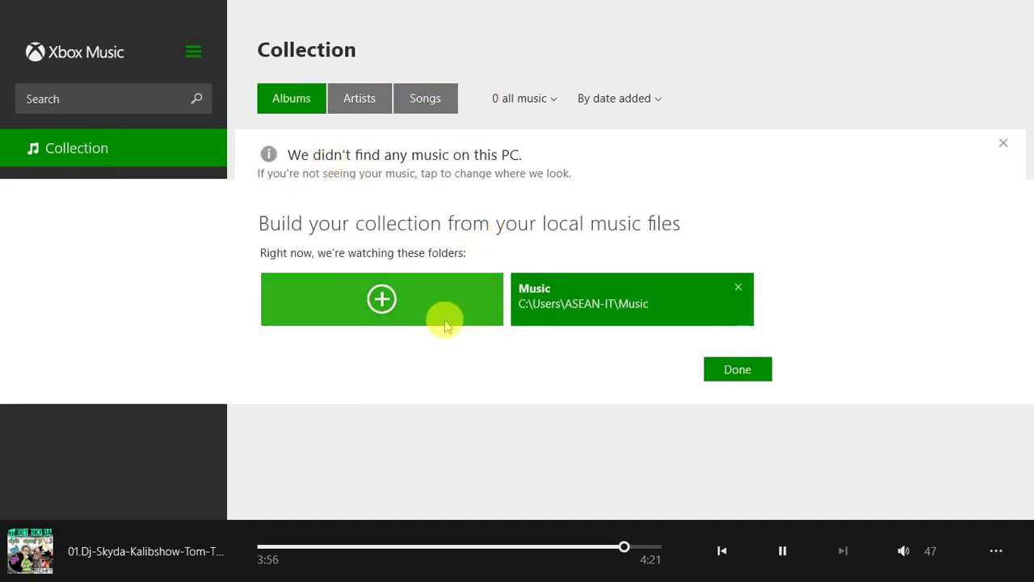
click(457, 287)
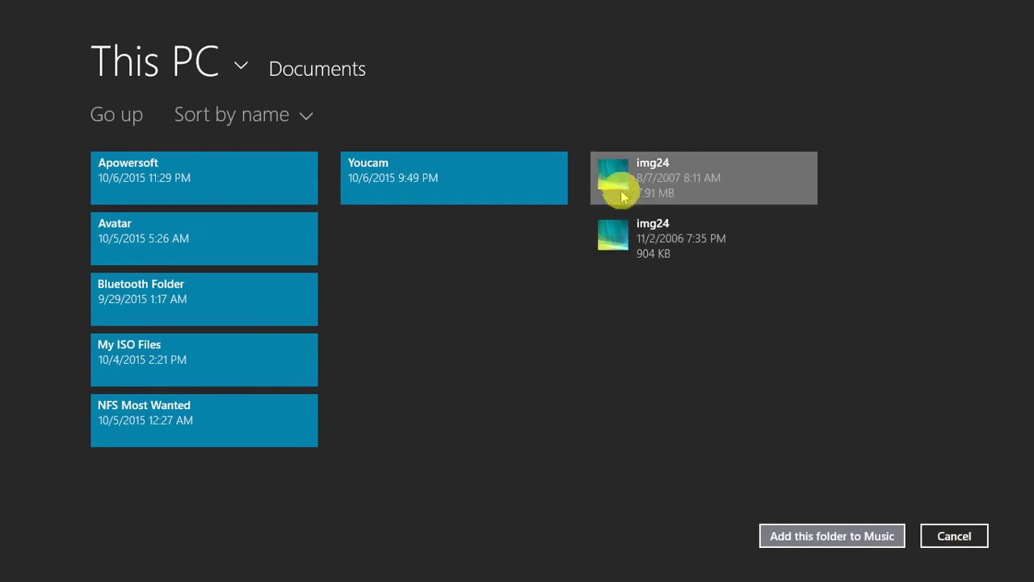
click(261, 115)
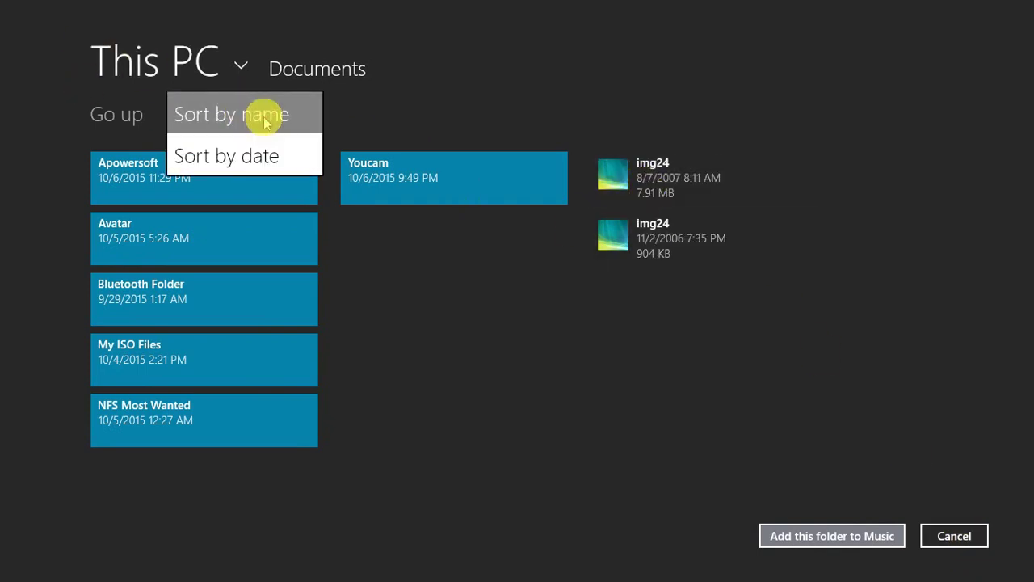
click(266, 105)
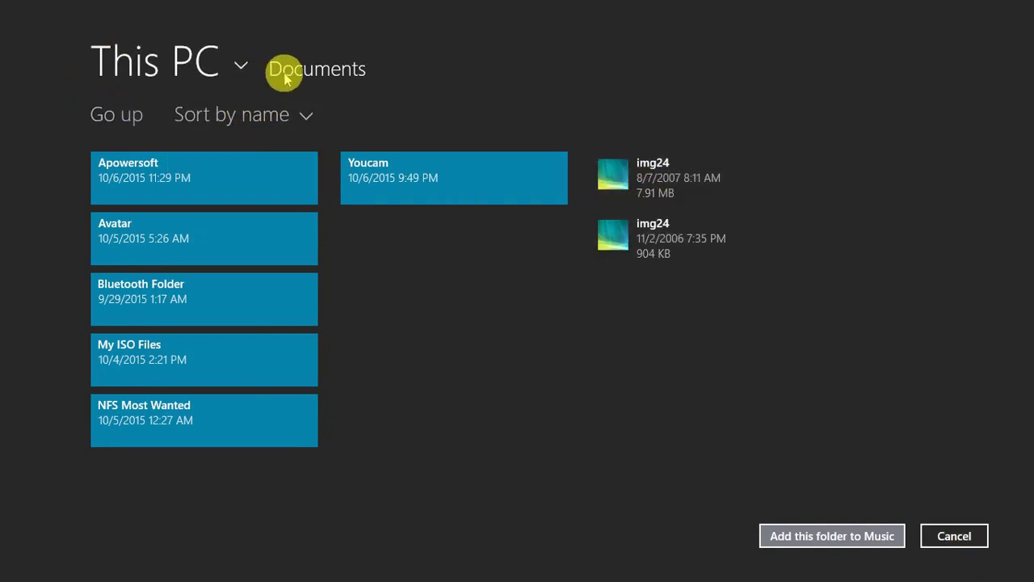
click(245, 65)
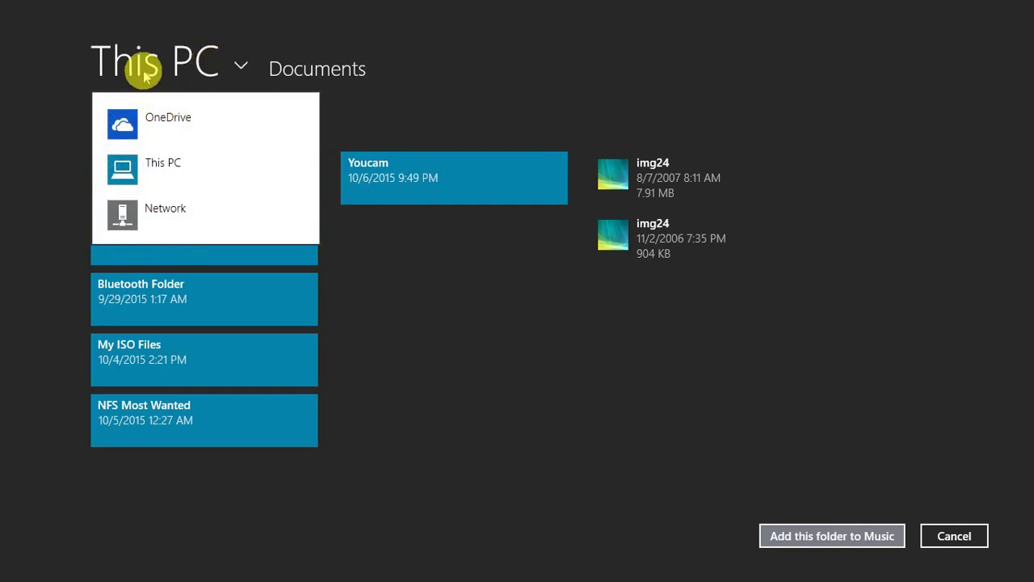
click(150, 166)
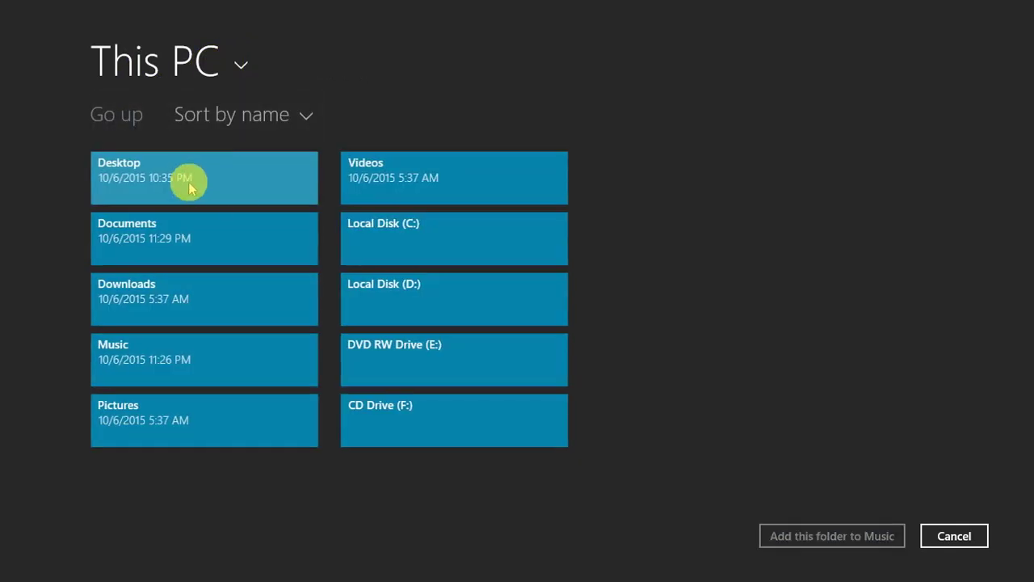
Add the DJ Sky Da VS DJ Det Remix Vol 03 folder from My Photos on Local Disk (D:) to the music collection
click(383, 283)
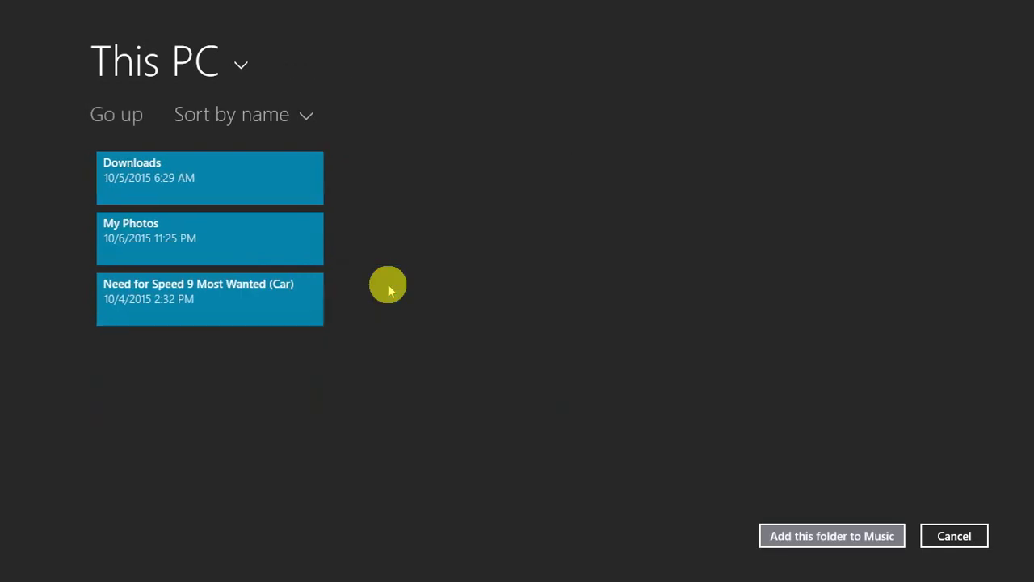
click(152, 233)
click(204, 171)
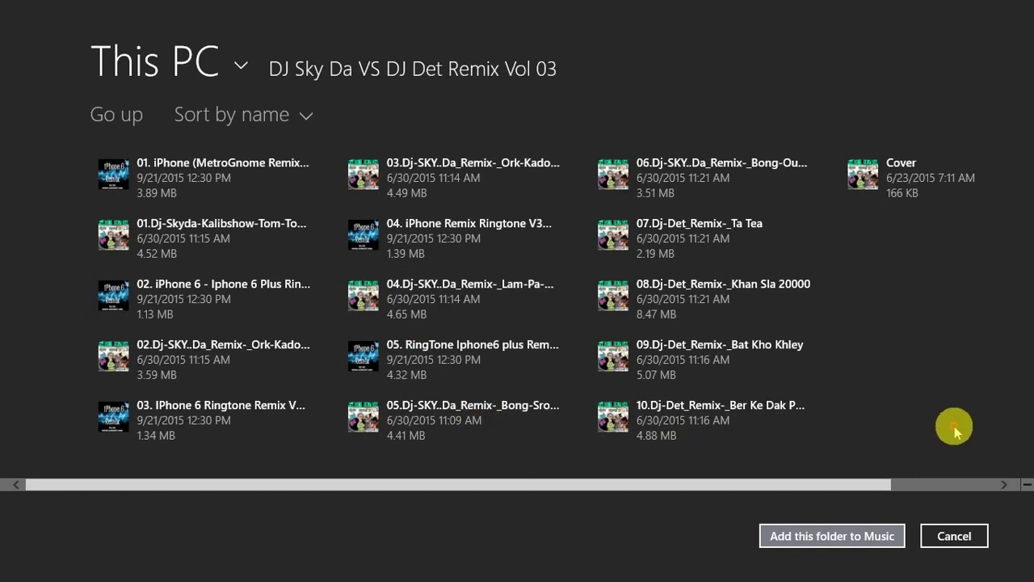
click(780, 535)
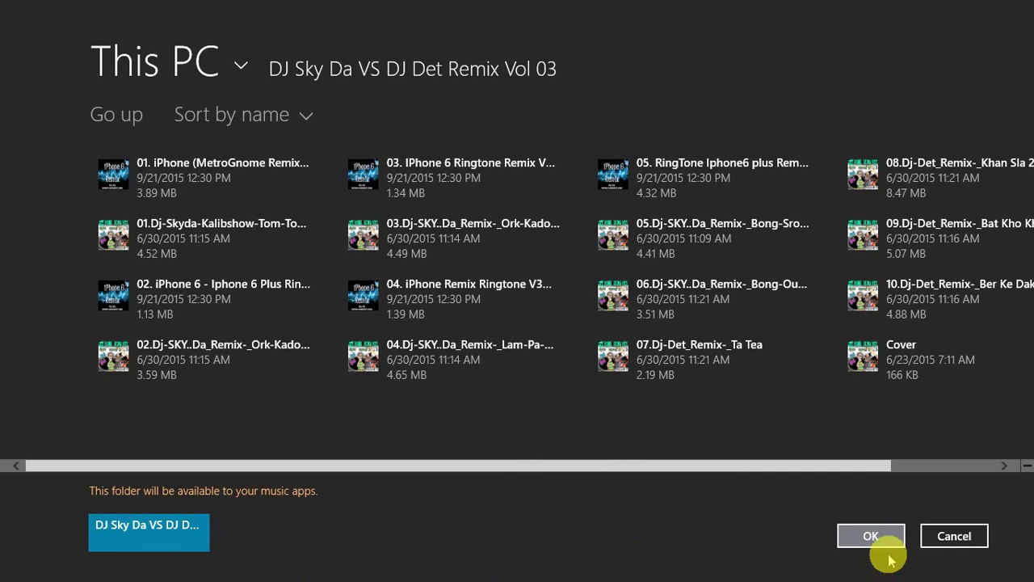
click(871, 536)
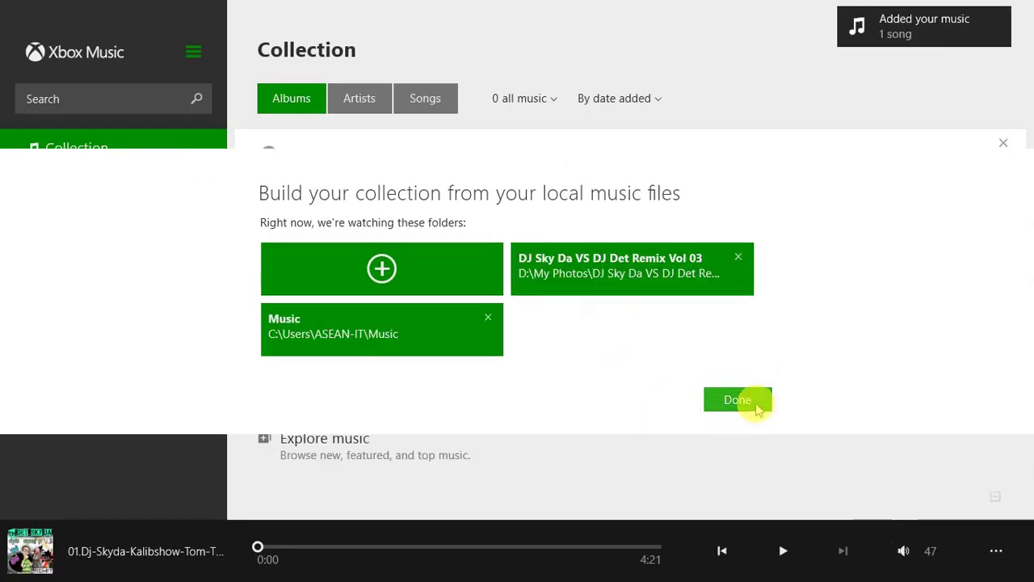
click(737, 400)
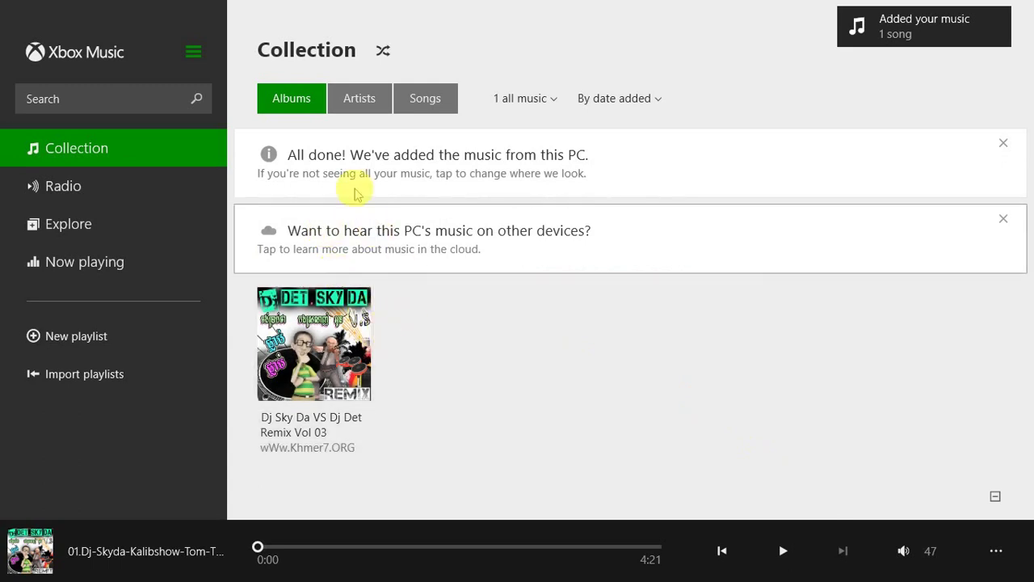
Check the collection's artists, songs and albums views and review the list of watched music folders
click(359, 97)
click(423, 97)
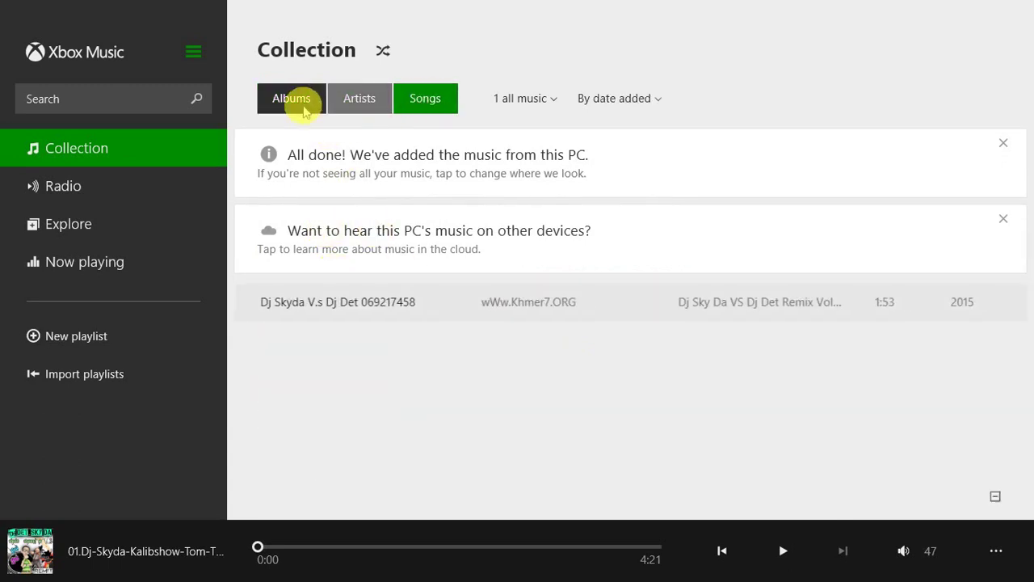
click(305, 112)
click(285, 171)
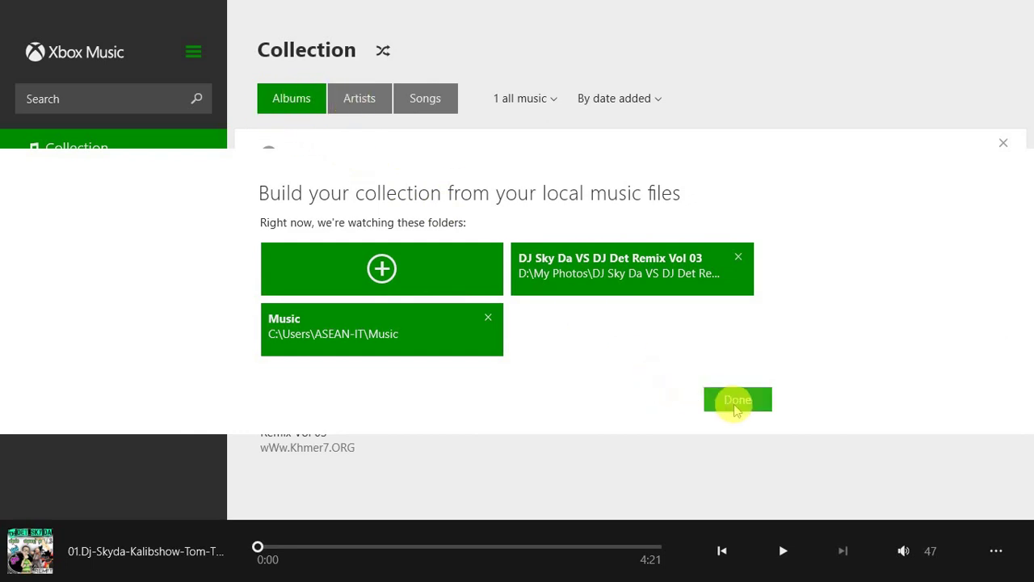
click(736, 399)
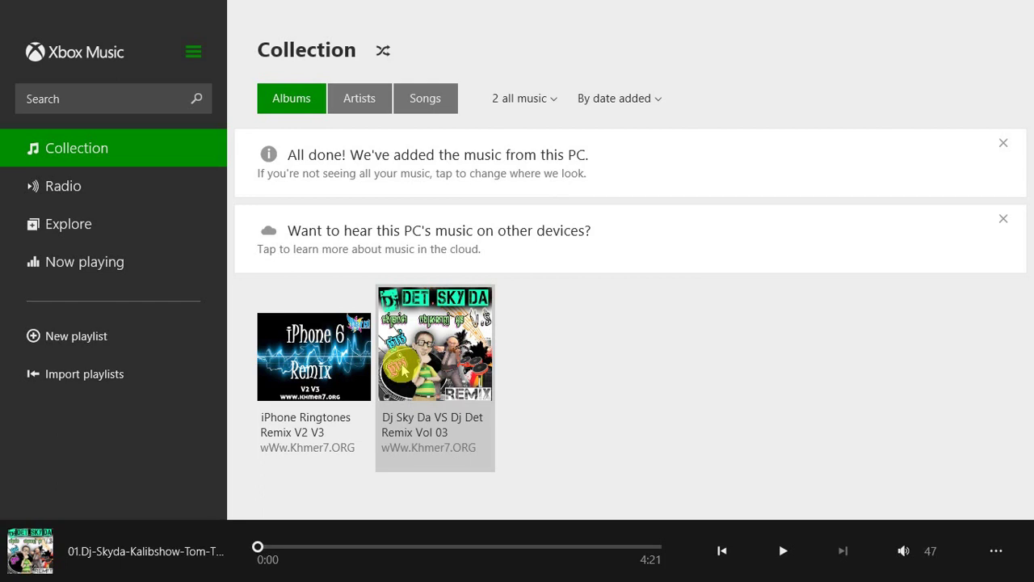
Play the iPhone Ringtones Remix V2 V3 album and return to the album collection
key(Tab)
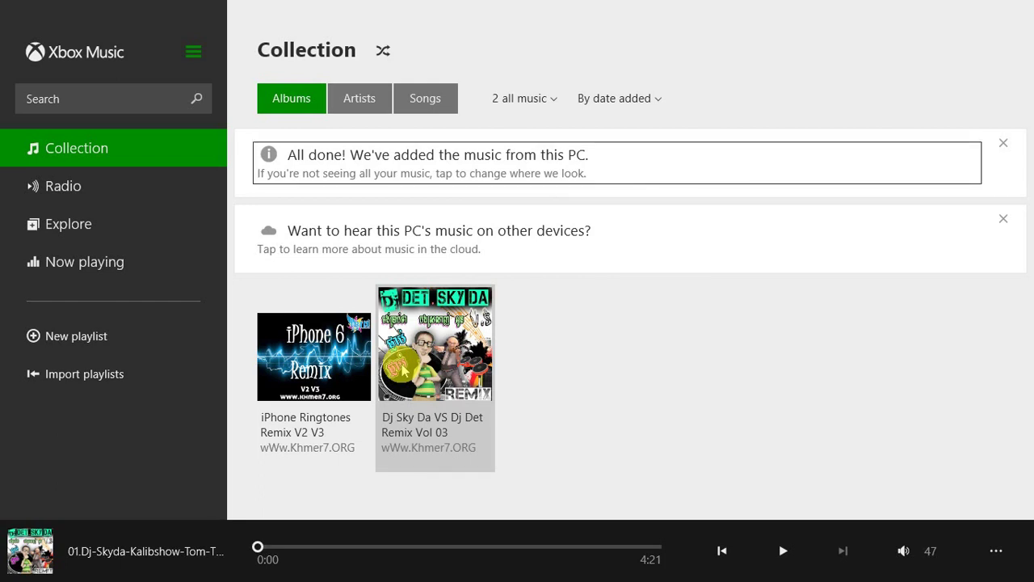
click(284, 404)
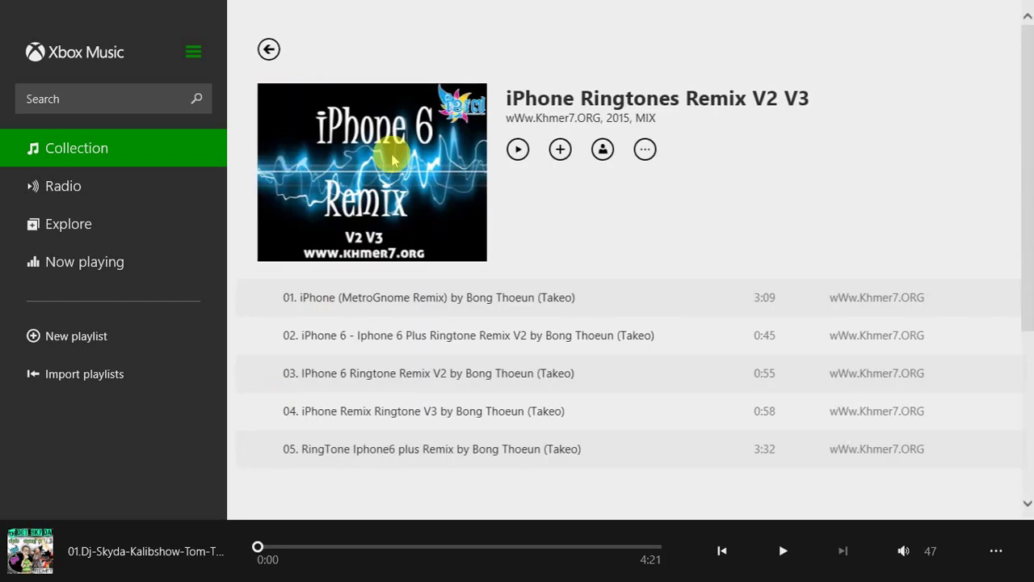
click(517, 149)
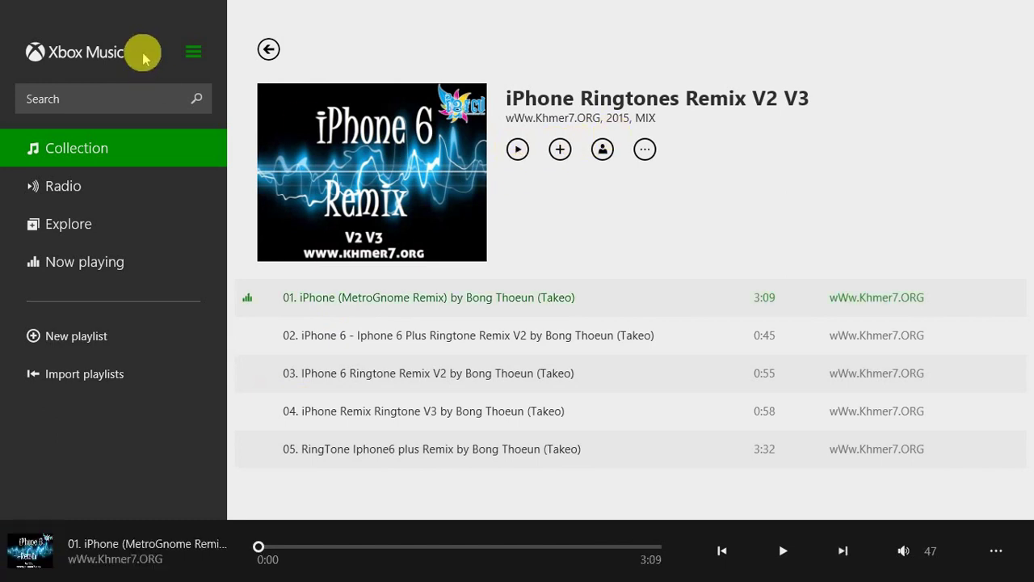
click(264, 53)
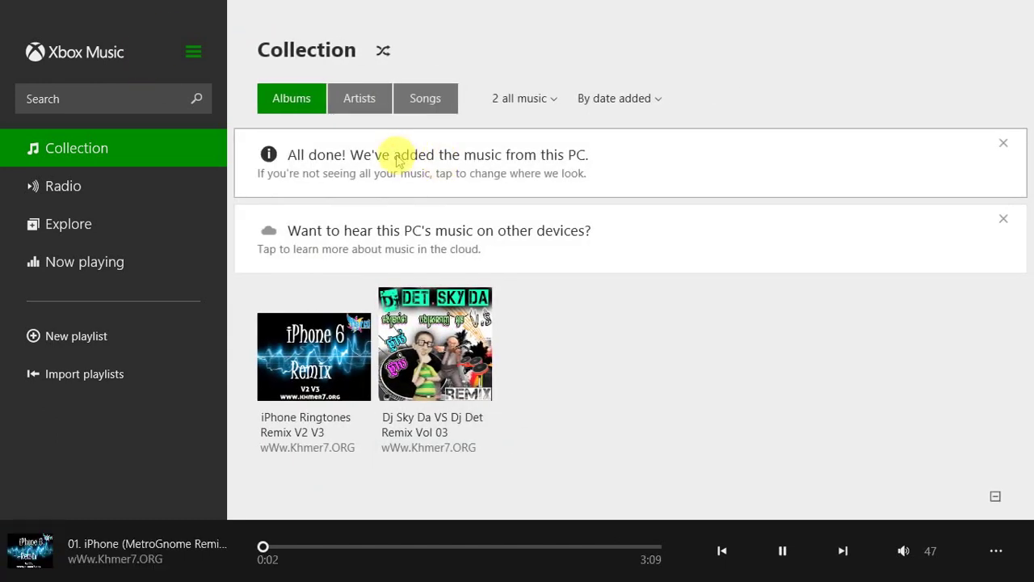
Remove the default Music folder from the collection's watched local folders
click(398, 162)
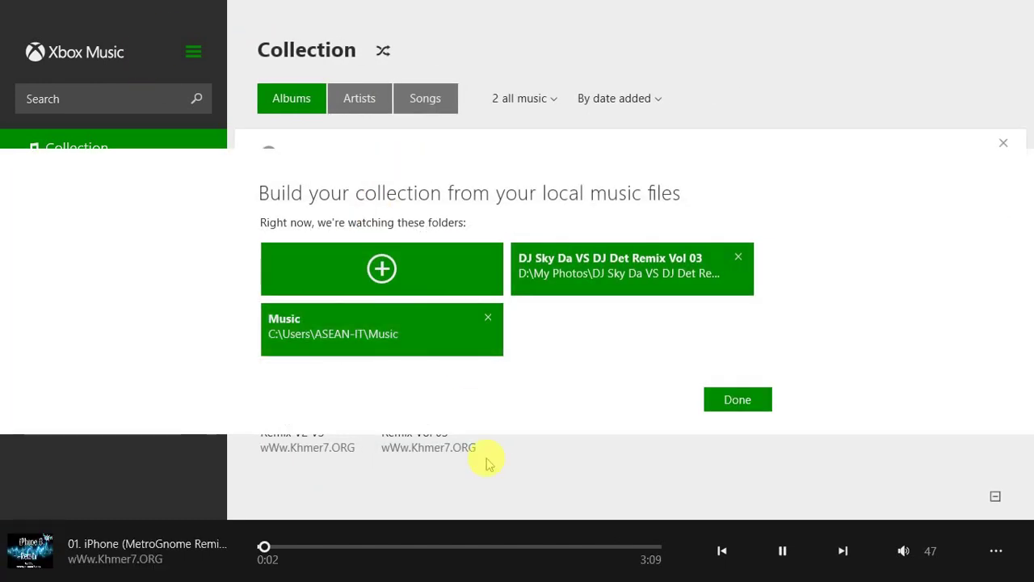
click(725, 403)
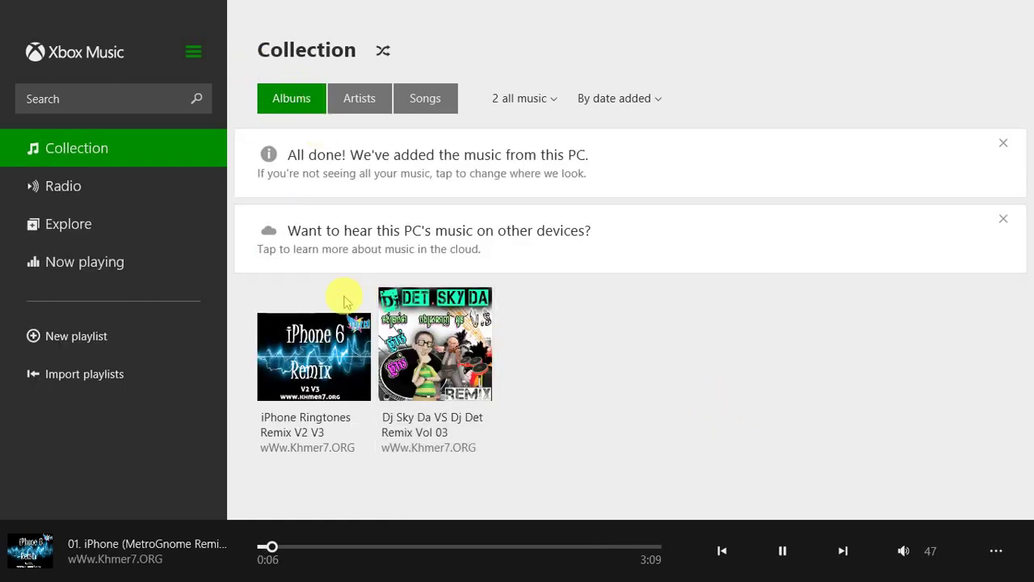
click(363, 170)
click(386, 325)
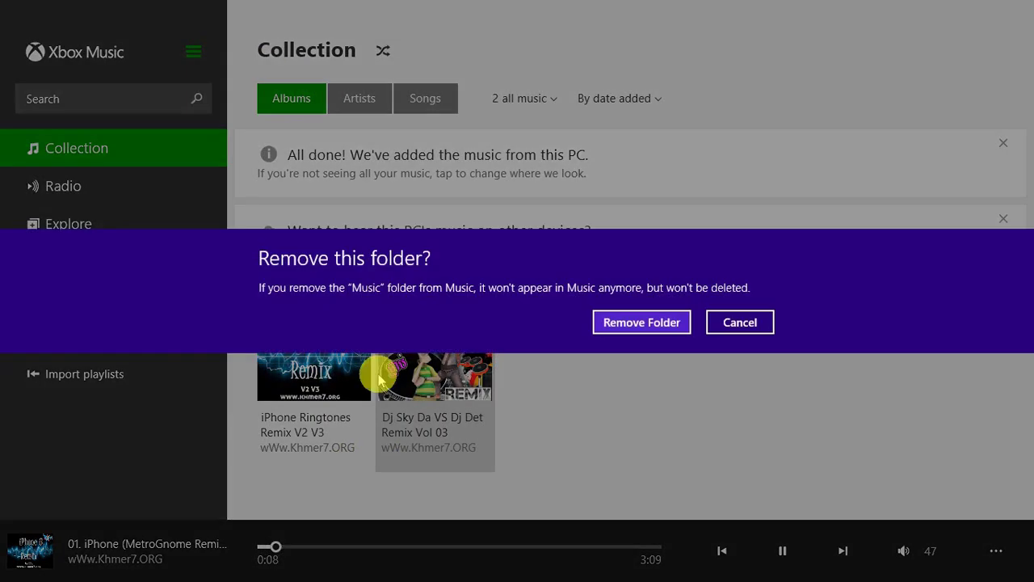
click(667, 322)
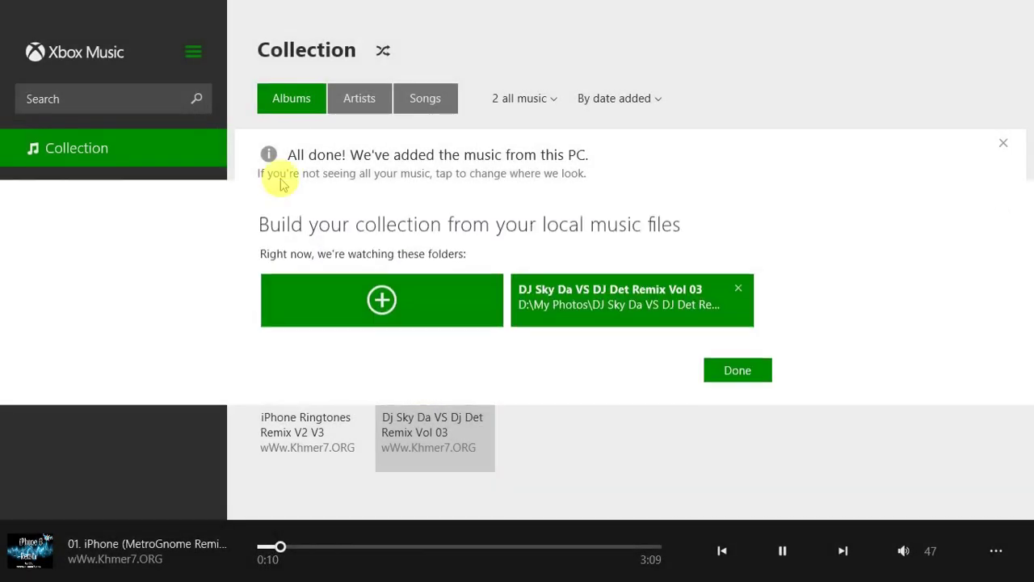
Browse the files in the DJ Sky Da VS DJ Det Remix Vol 03 folder while choosing another music folder
click(404, 295)
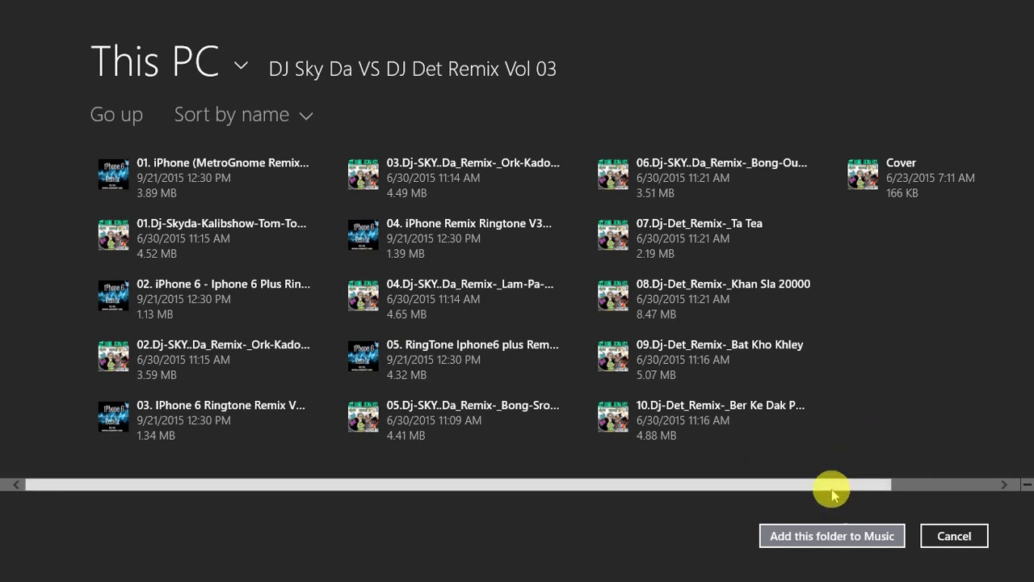
drag(825, 487, 965, 499)
click(1018, 485)
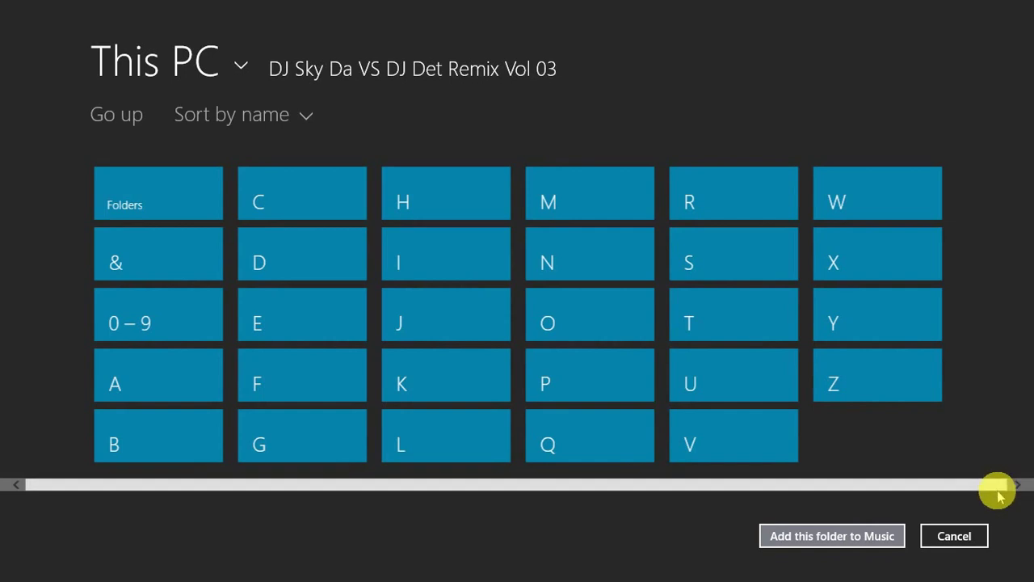
click(1019, 485)
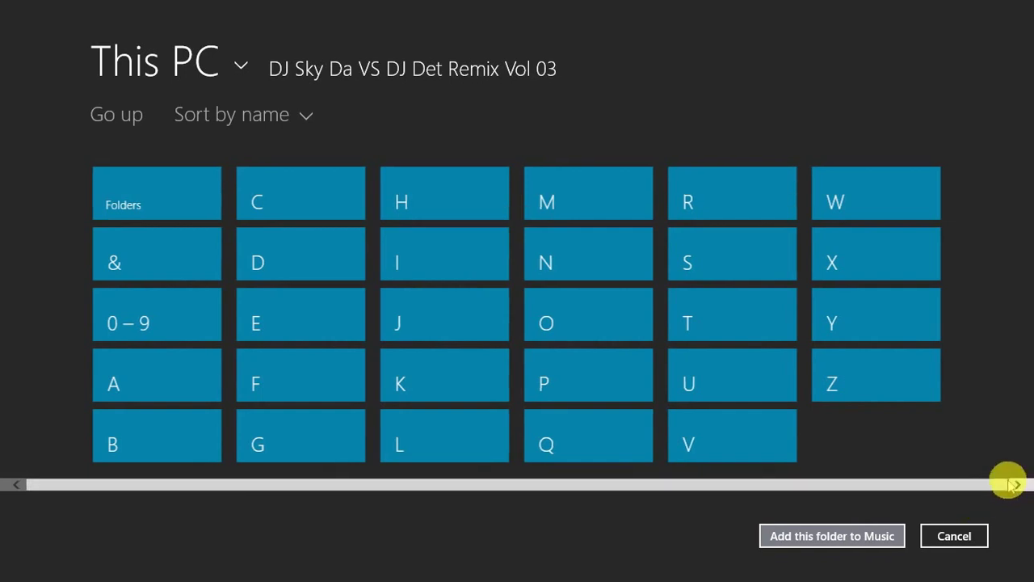
click(162, 202)
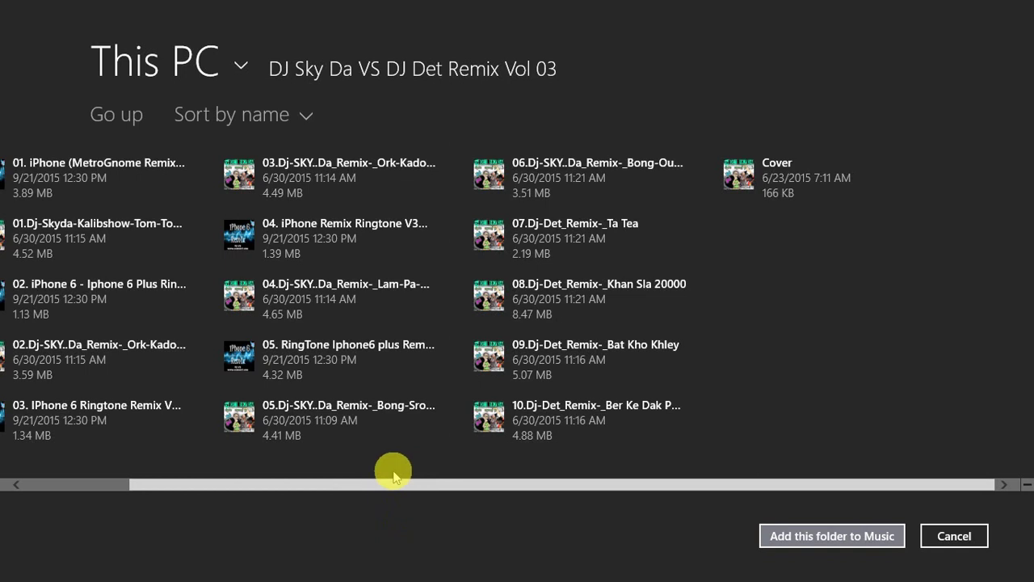
scroll(11, 267, left, 2)
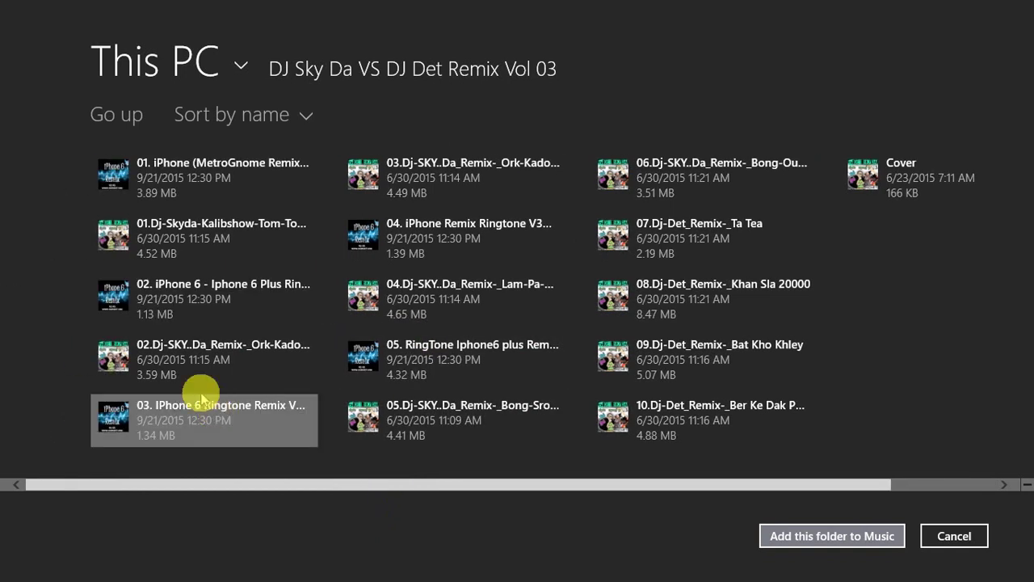
click(136, 118)
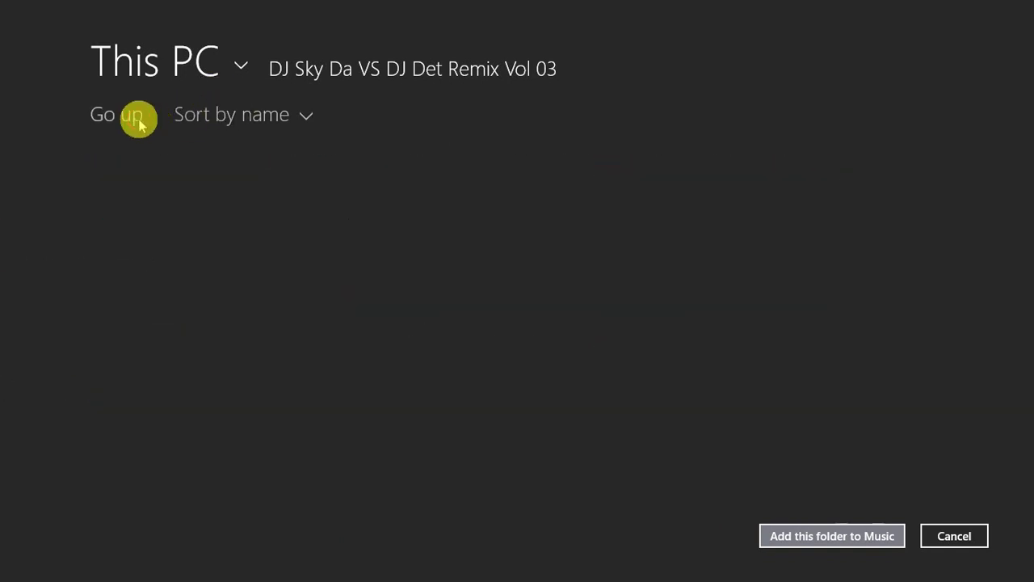
click(165, 165)
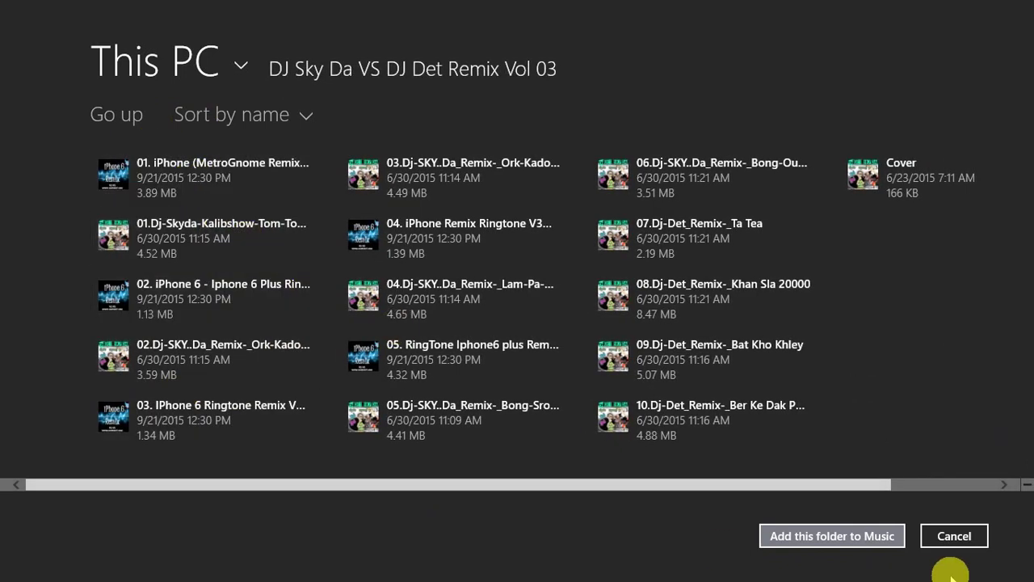
Try to add the DJ Sky Da VS DJ Det Remix Vol 03 folder to the music library again
click(873, 536)
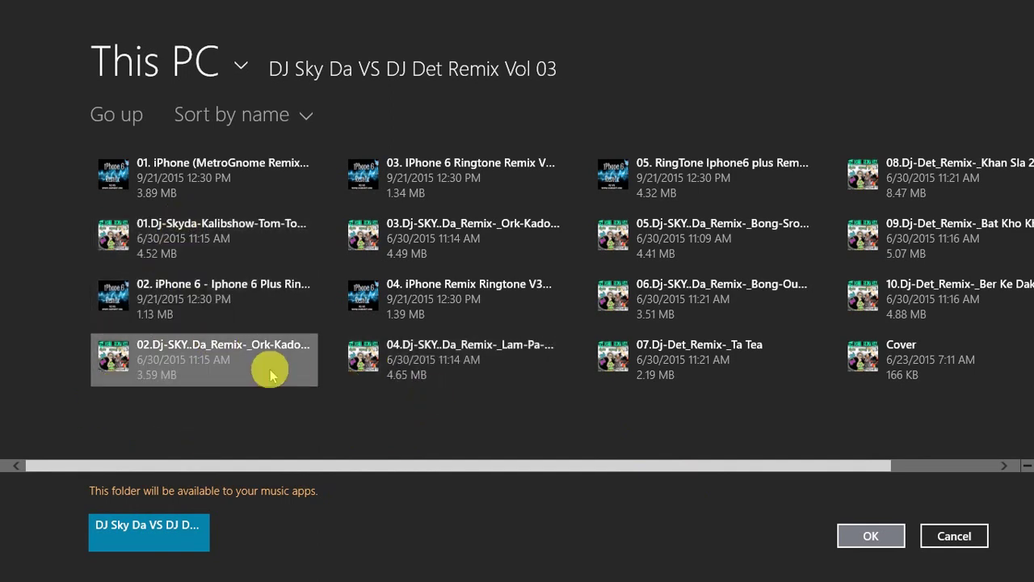
click(871, 537)
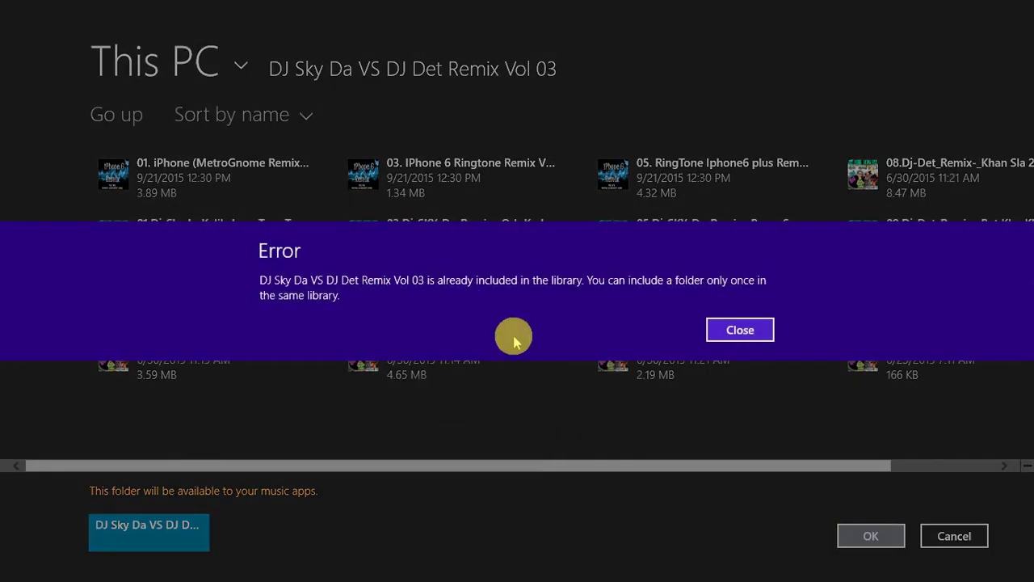
click(737, 327)
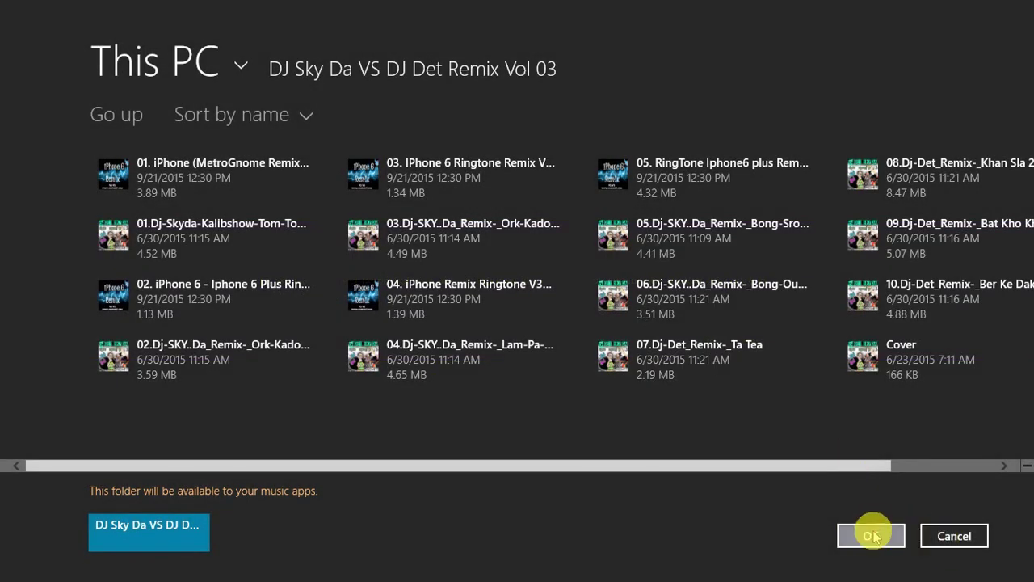
click(871, 537)
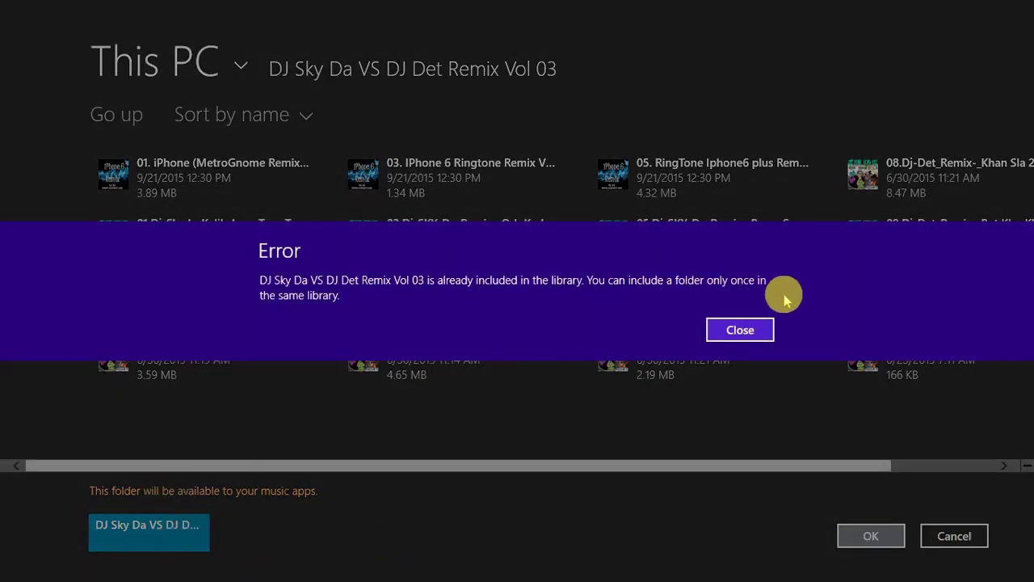
click(737, 328)
click(938, 536)
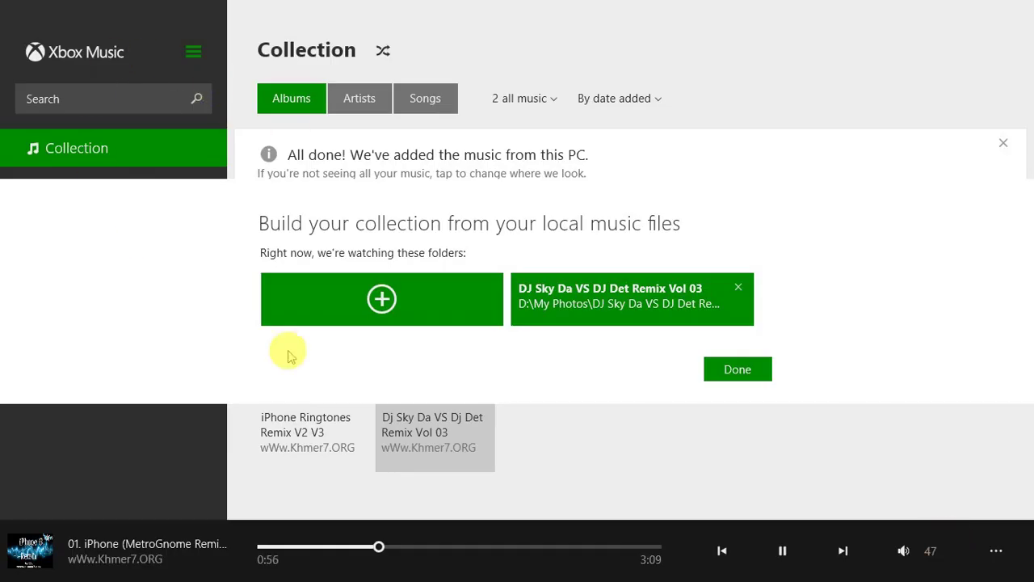
Finish editing the watched music folders, view the iPhone Ringtones Remix V2 V3 album and return to the album collection
click(760, 373)
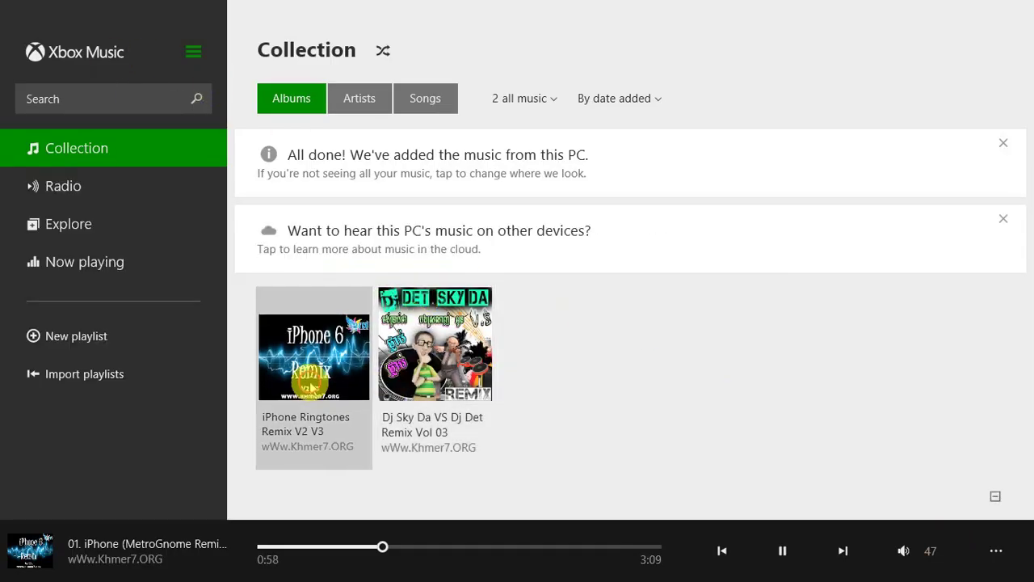
click(312, 374)
click(269, 49)
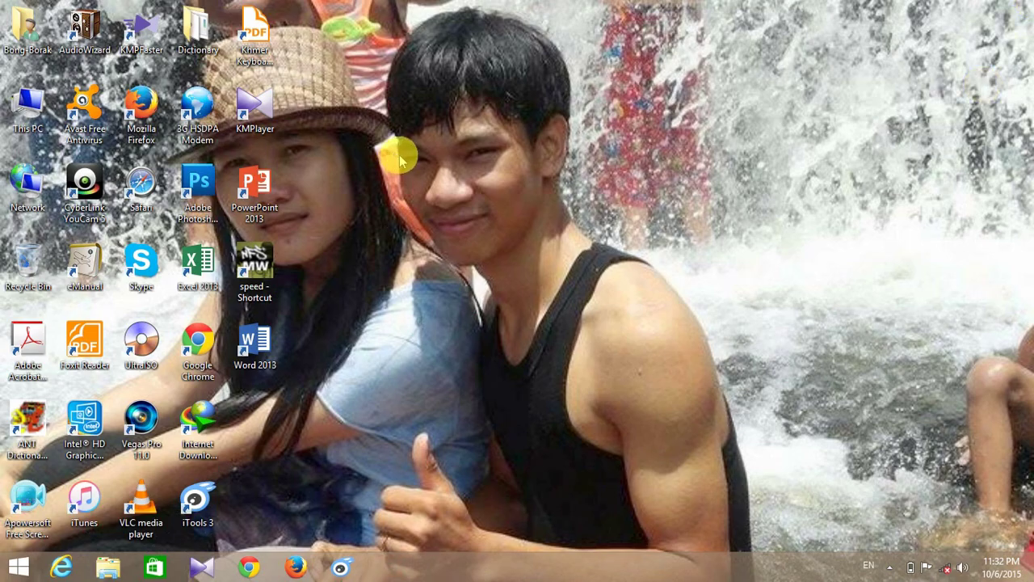
right_click(480, 220)
click(473, 203)
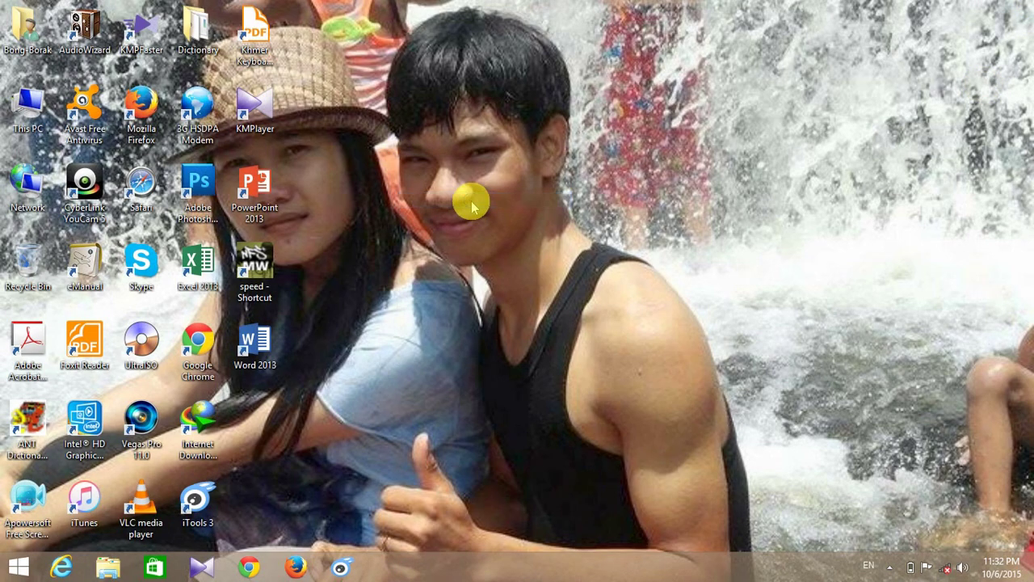
right_click(496, 232)
click(490, 241)
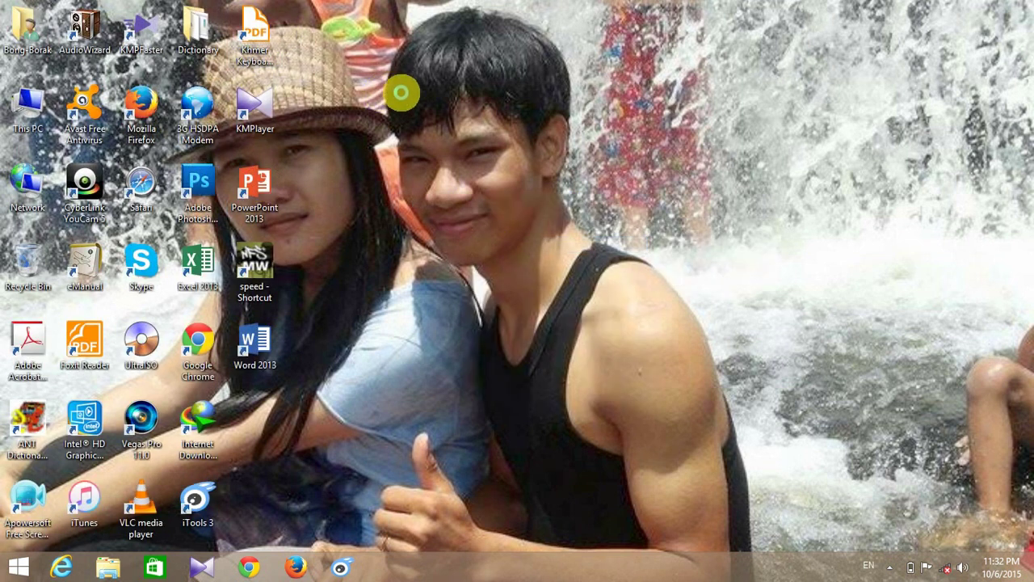
right_click(434, 137)
click(426, 134)
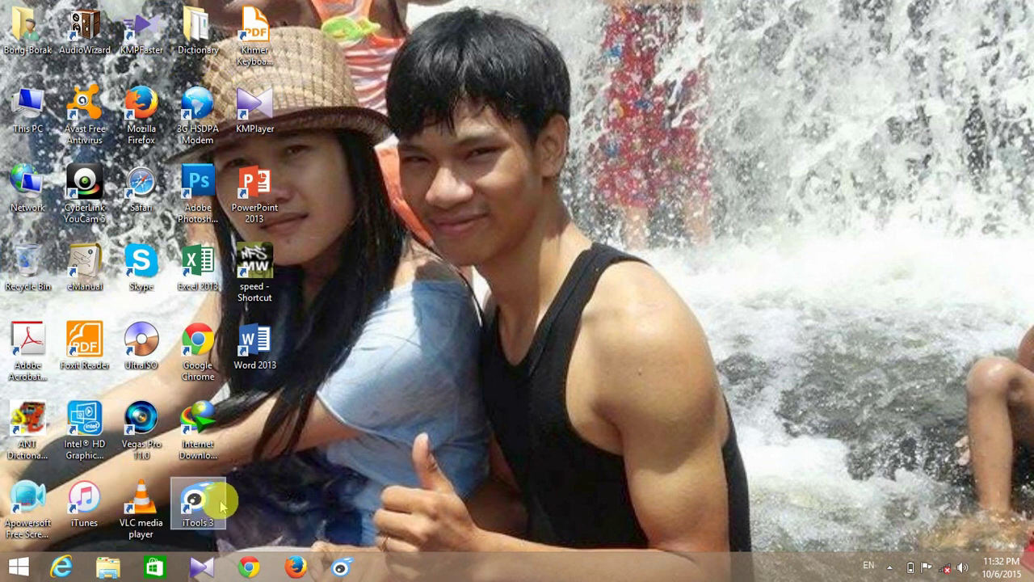
Reopen Xbox Music, view the Dj Sky Da VS Dj Det Remix Vol 03 and iPhone Ringtones Remix V2 V3 albums, and return to the collection
click(18, 568)
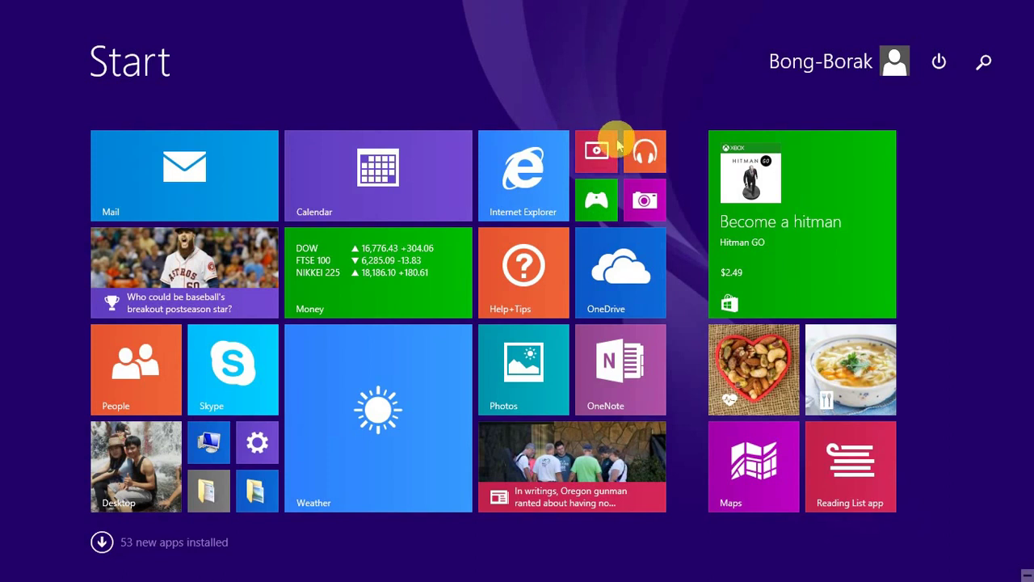
click(637, 154)
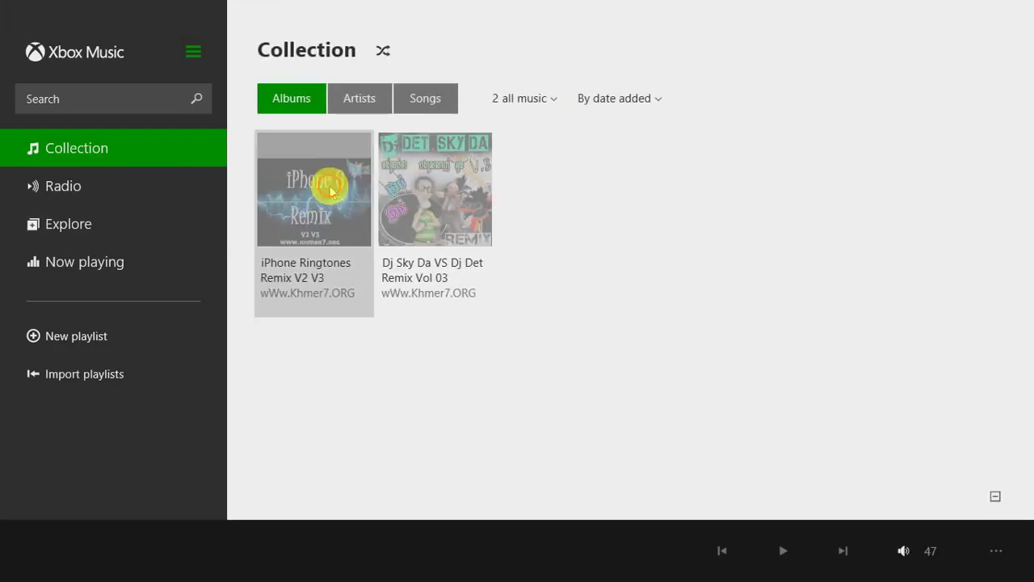
click(385, 377)
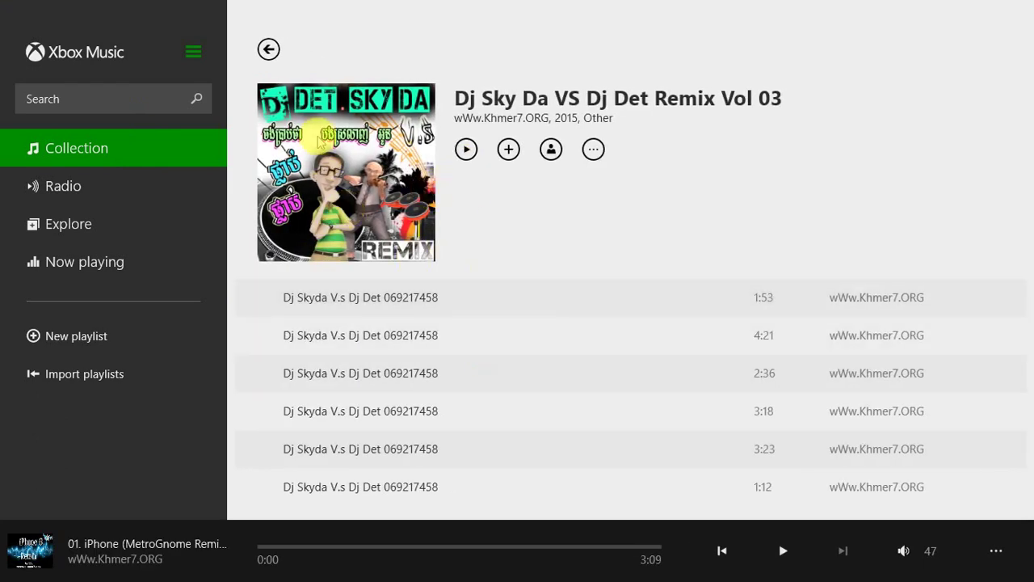
click(269, 51)
click(356, 331)
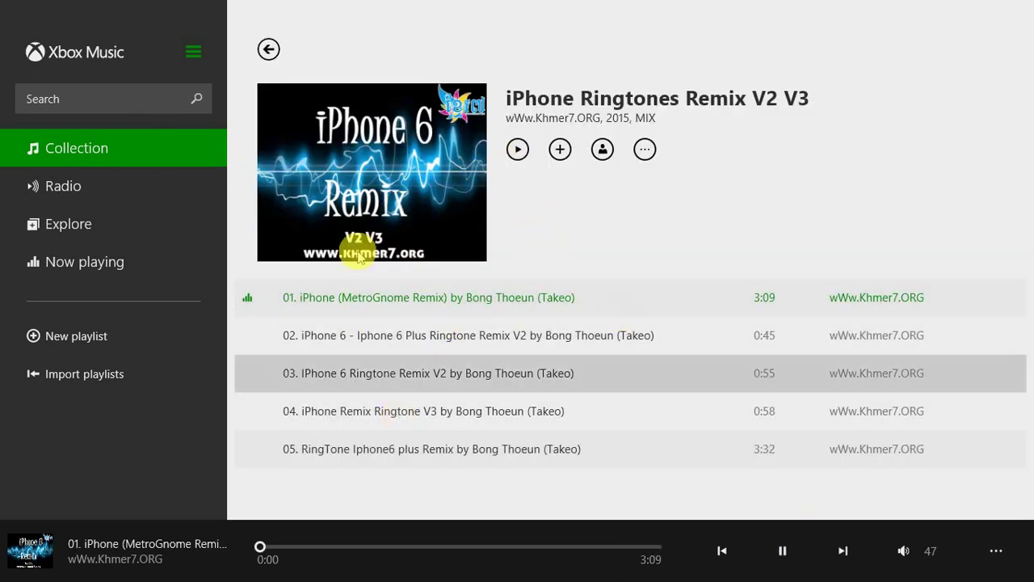
click(267, 50)
Switch to the Xbox Video app and look through its sections from personal videos to featured TV shows
mouse_move(1000, 8)
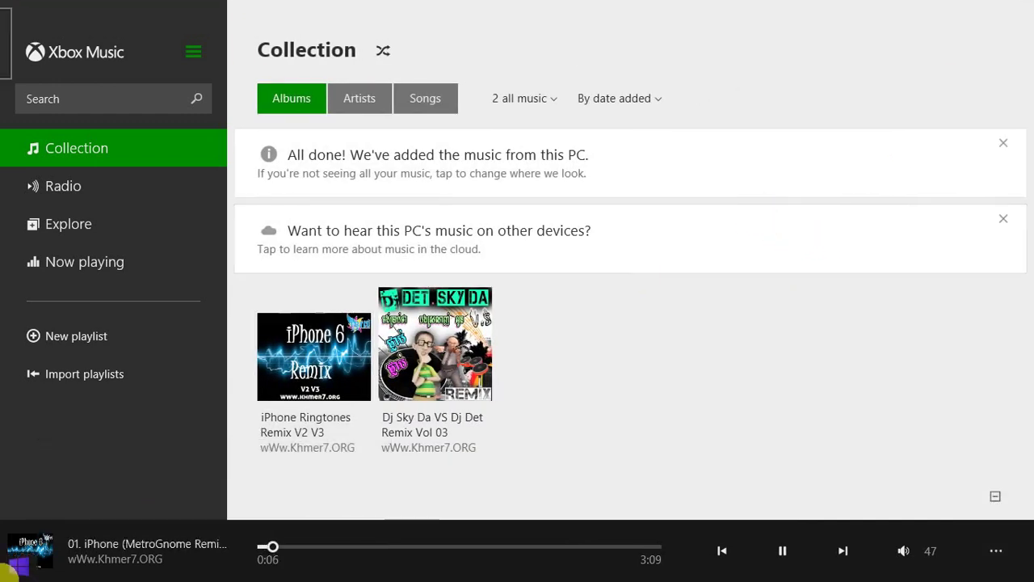
click(7, 574)
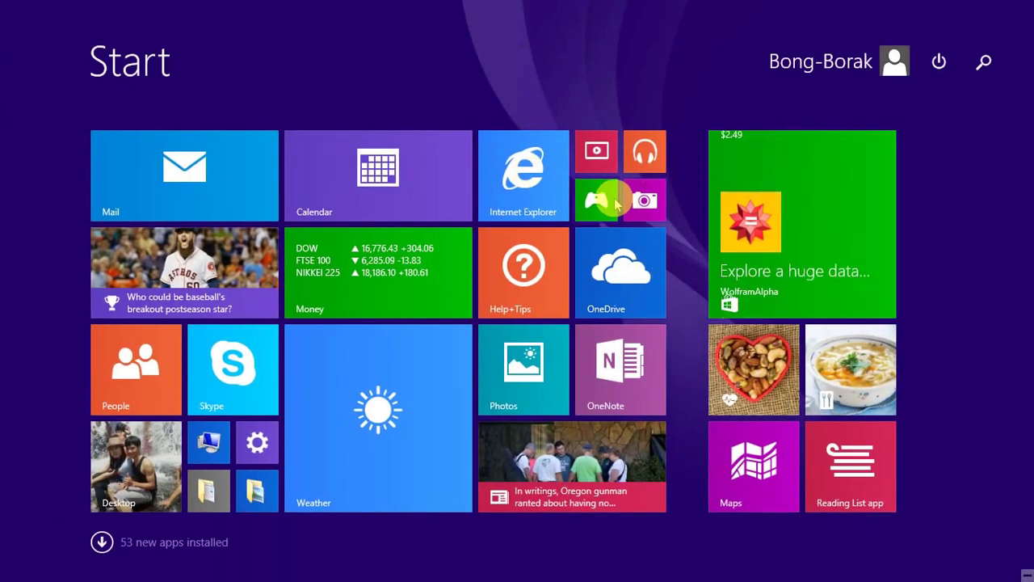
click(599, 146)
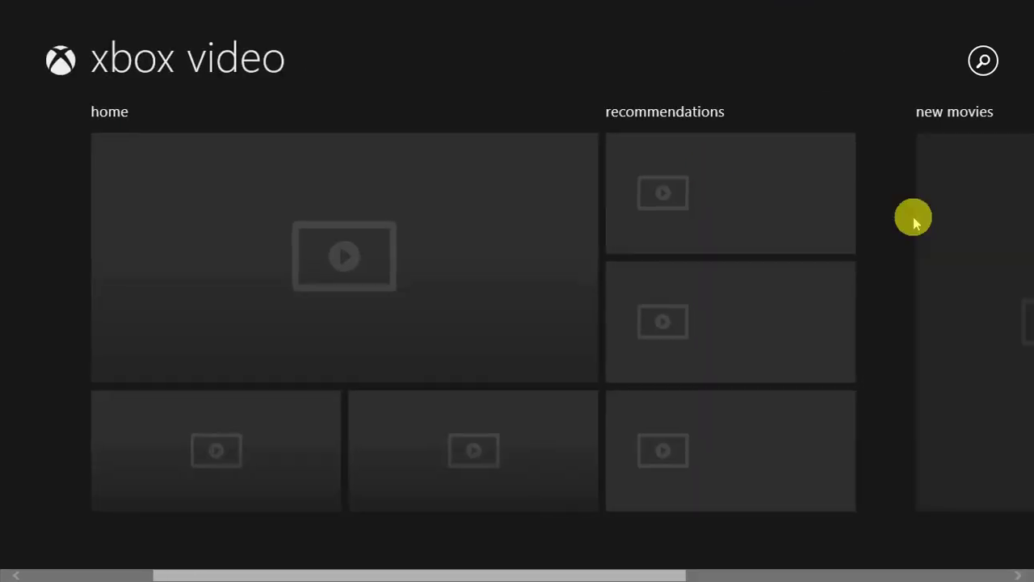
scroll(418, 348, down, 10)
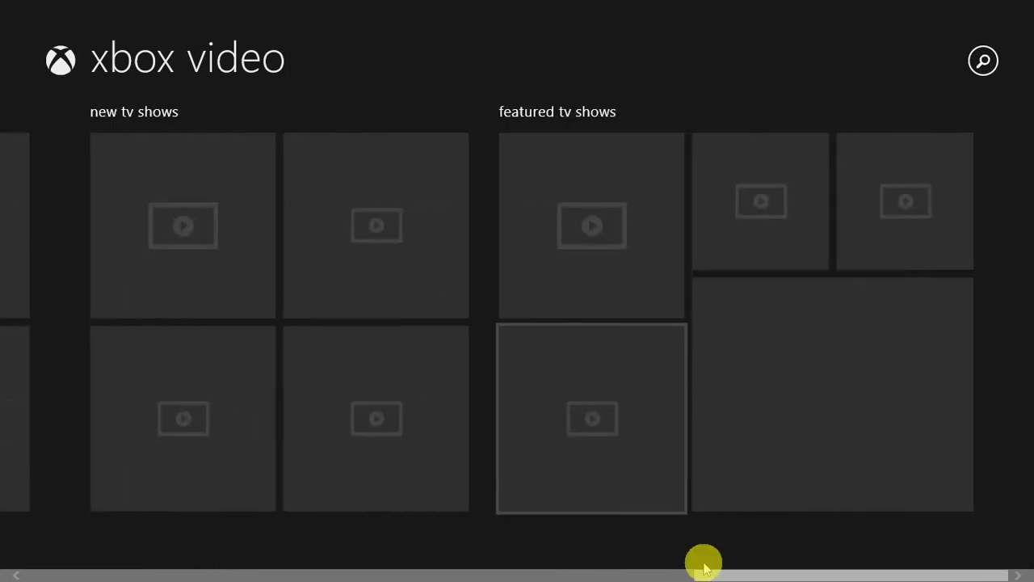
scroll(704, 562, up, 10)
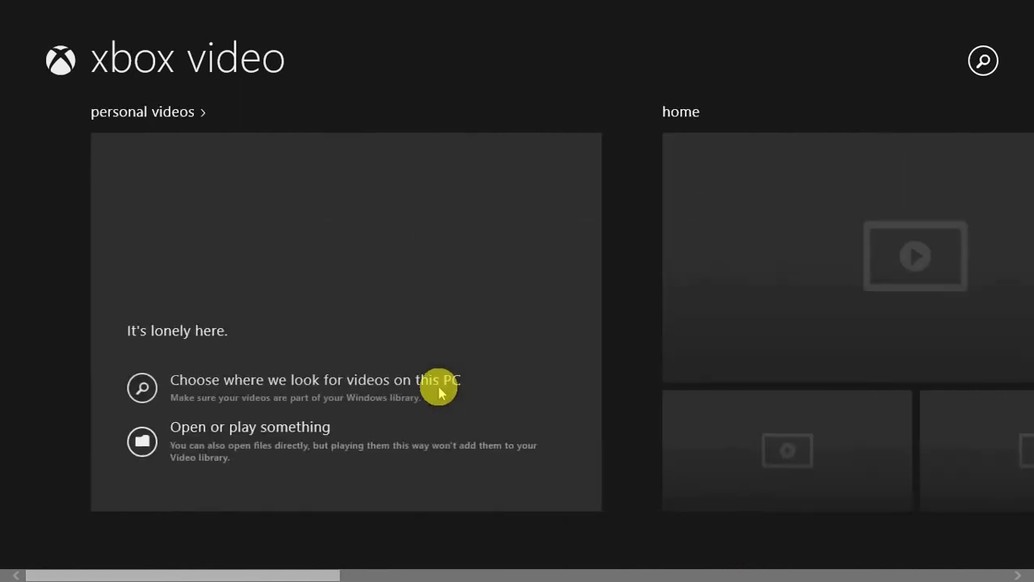
Start opening a personal video and browse to the My Photos folder on Local Disk (D:)
click(193, 443)
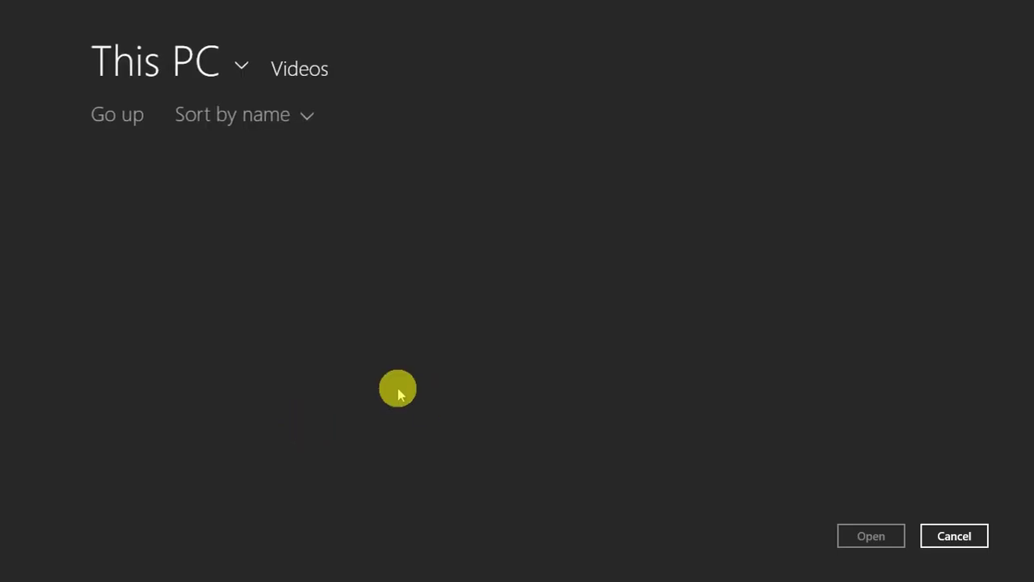
click(202, 66)
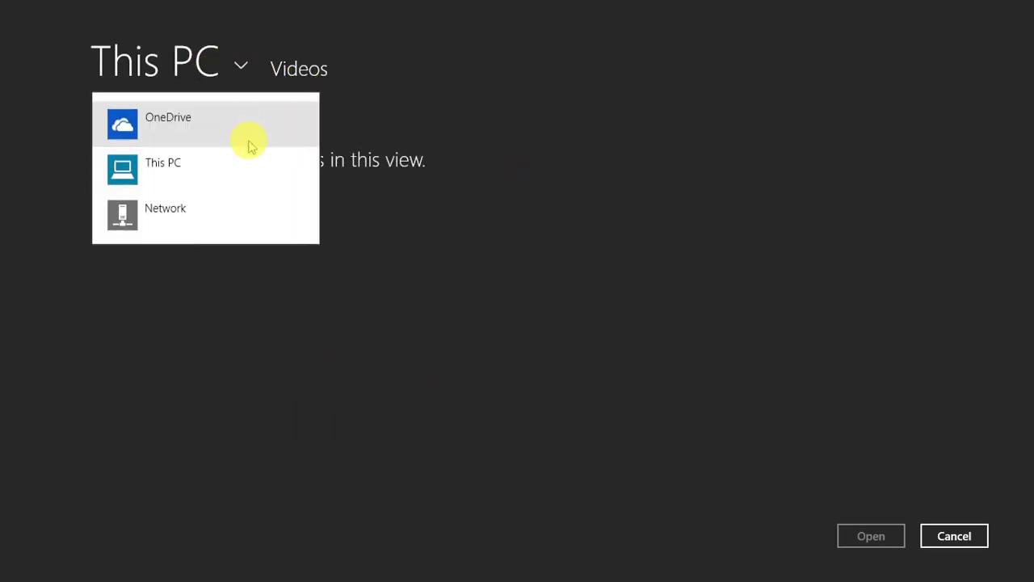
click(176, 159)
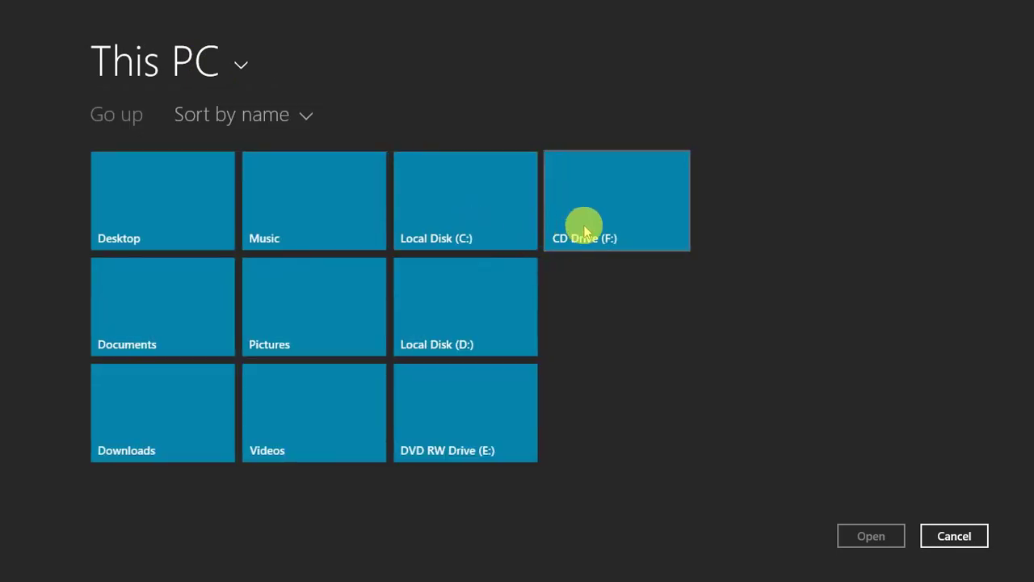
click(437, 332)
click(212, 297)
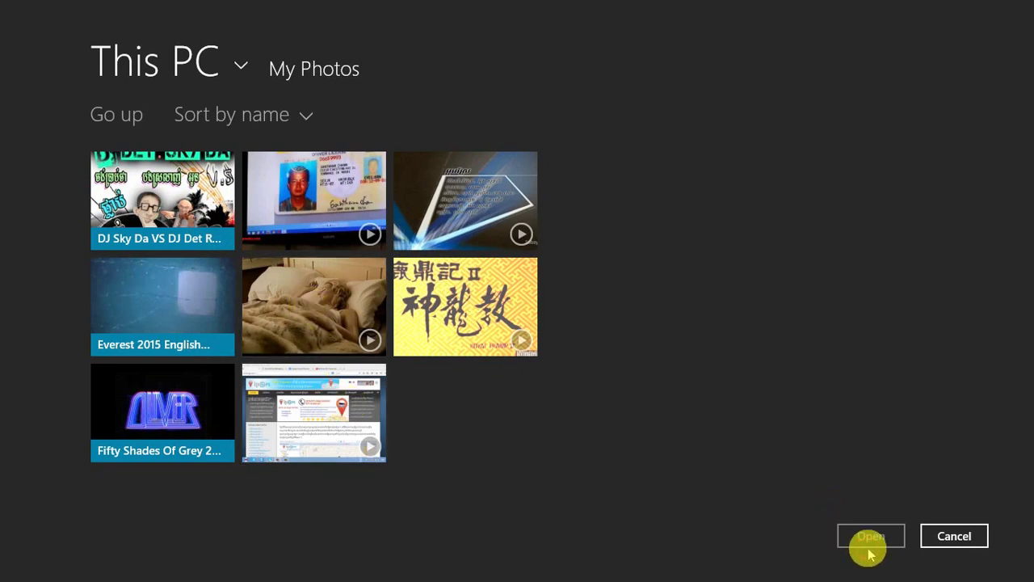
Check the DJ Sky Da VS DJ Det Remix Vol 03 folder for videos and return to My Photos on Local Disk (D:)
click(180, 204)
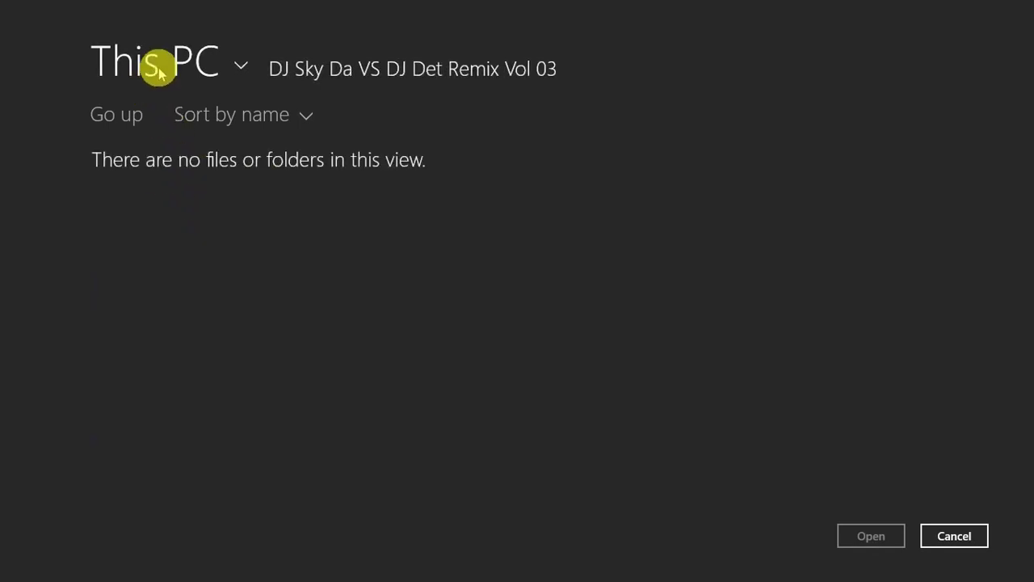
click(160, 71)
click(185, 154)
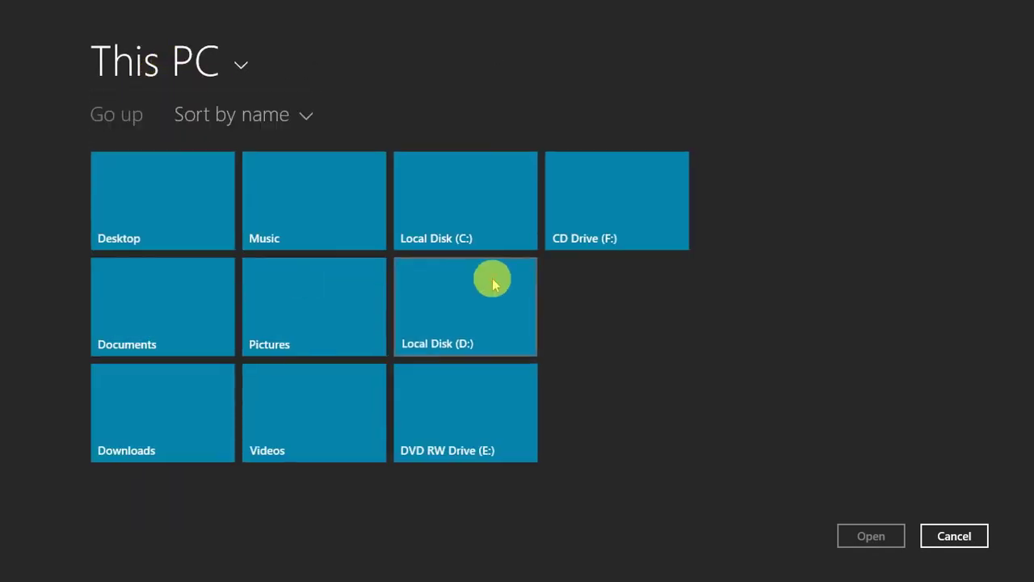
click(495, 284)
click(157, 291)
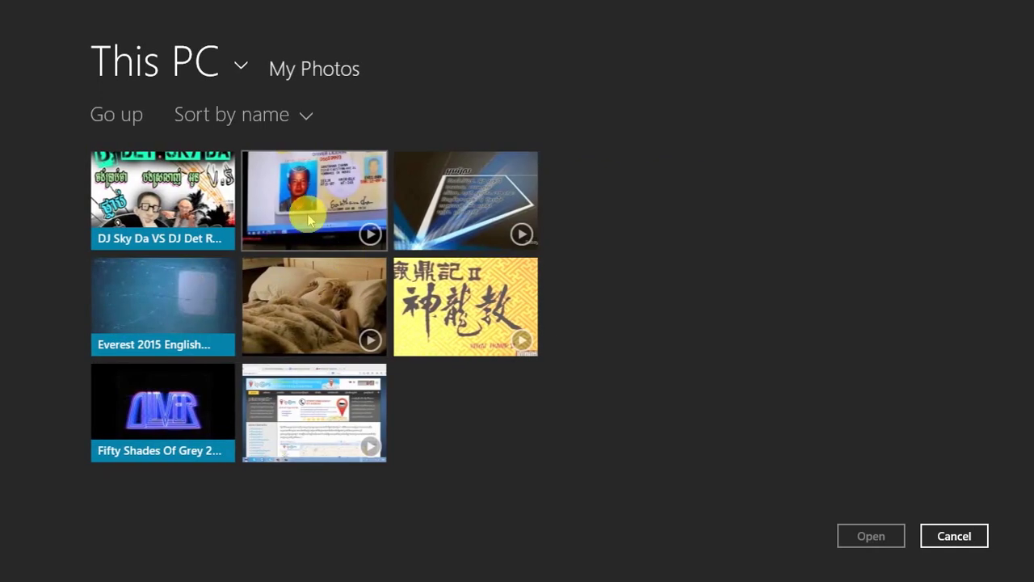
Open the video If Tomorrow Never Come.mp4 from the My Photos folder for playback
click(307, 316)
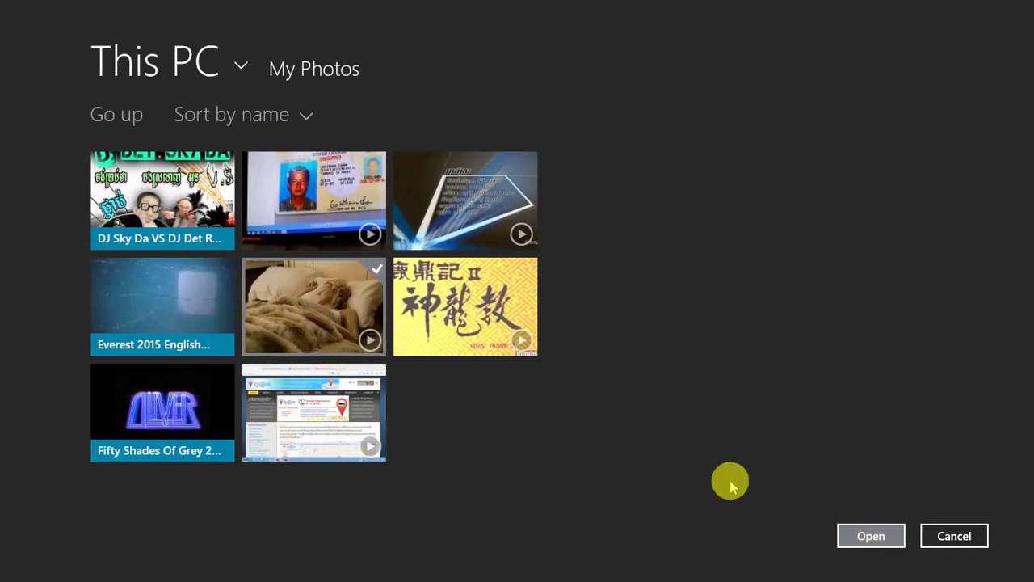
click(868, 536)
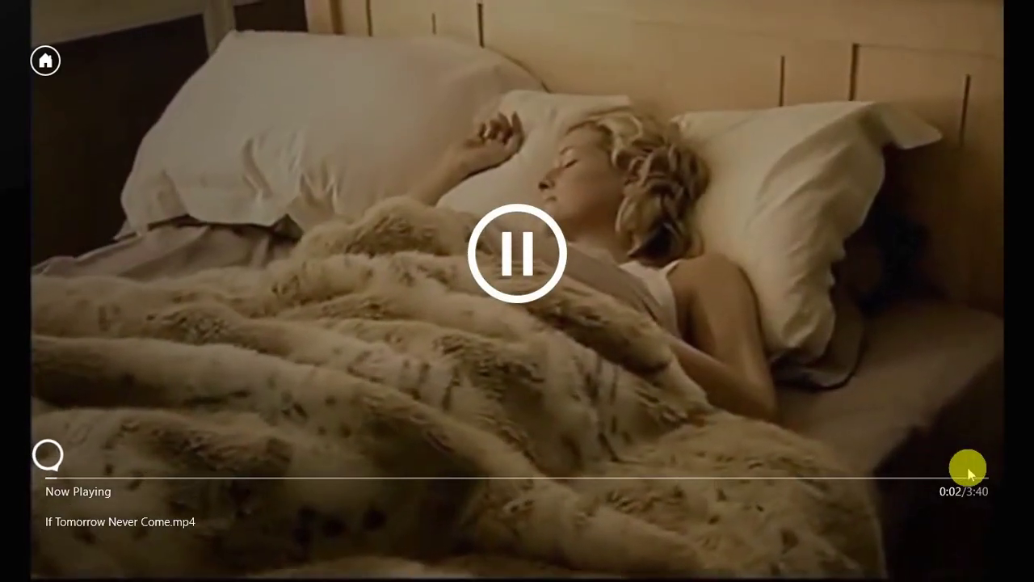
Leave the playing video, close the Xbox Video app and return from Xbox Music to the desktop
click(45, 61)
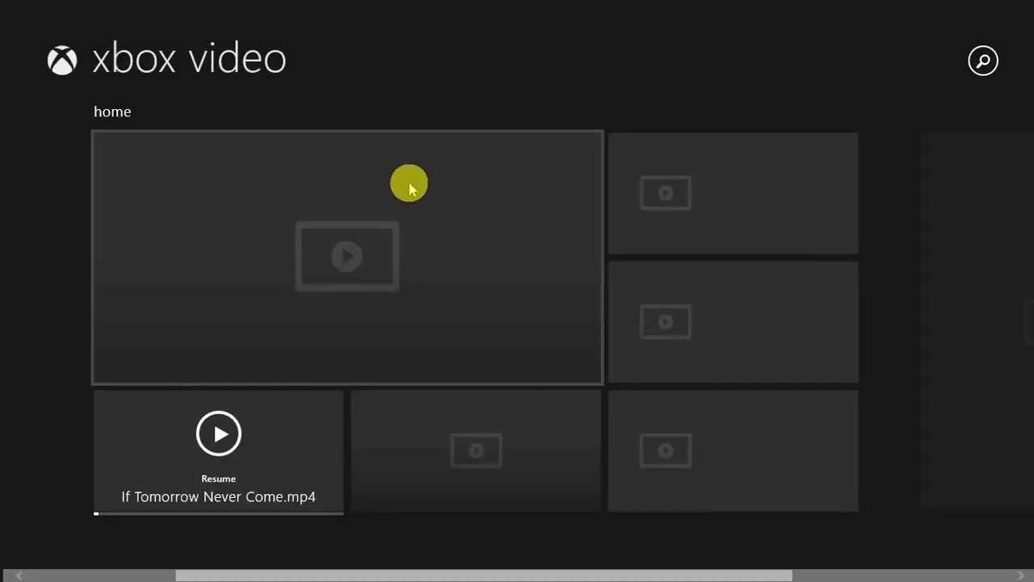
mouse_move(1014, 8)
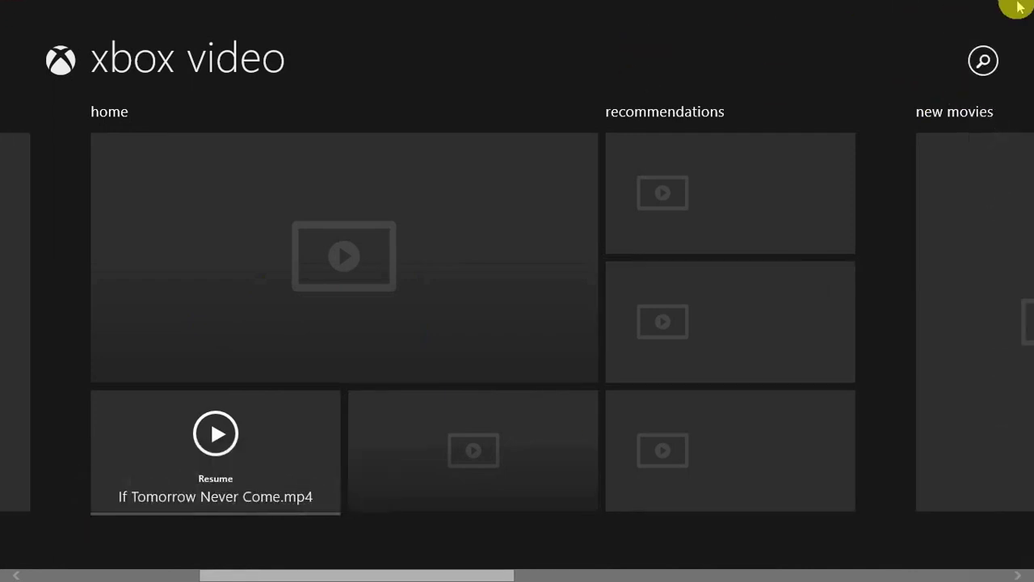
click(1022, 7)
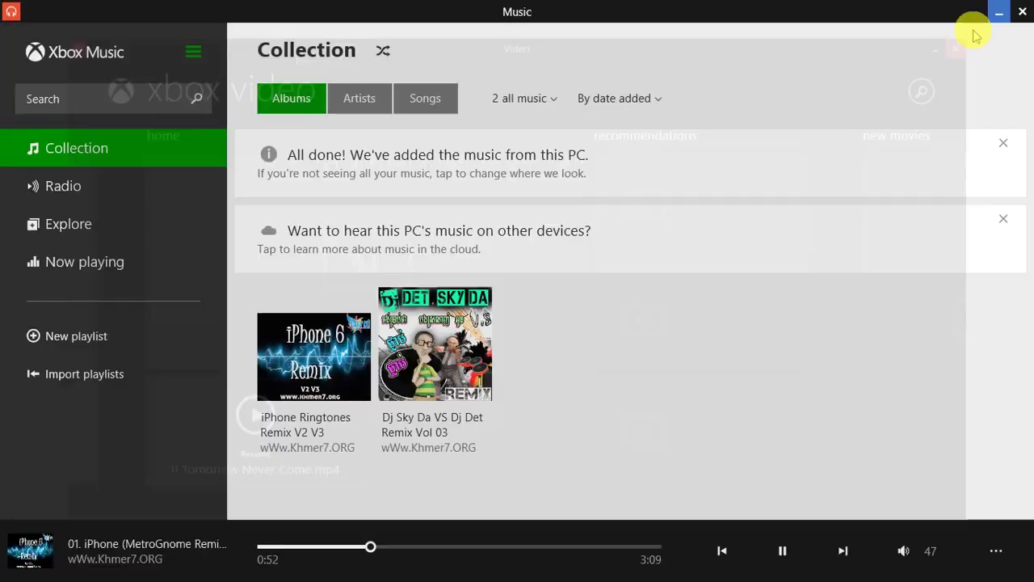
click(1022, 6)
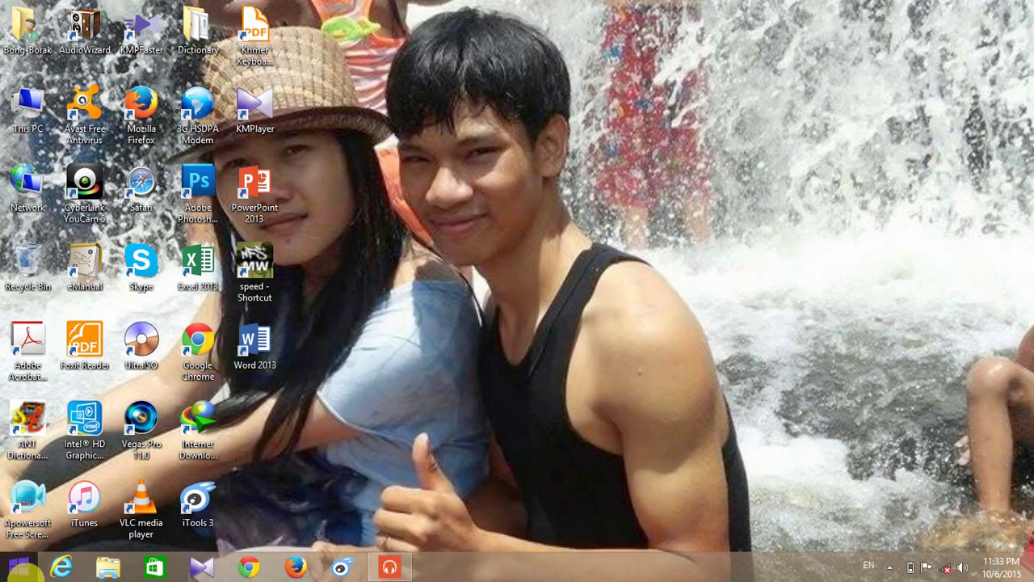
double_click(6, 505)
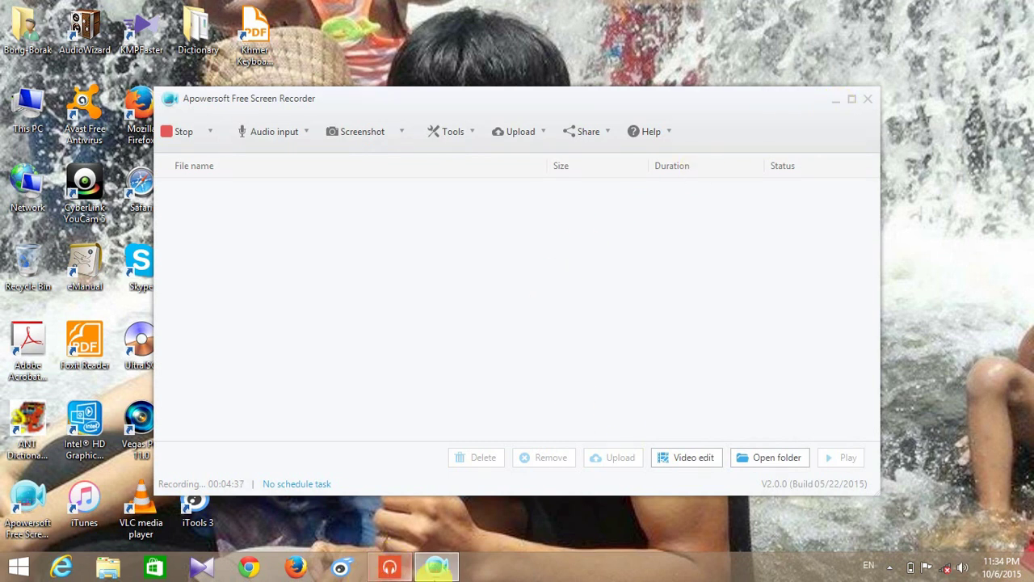
click(436, 568)
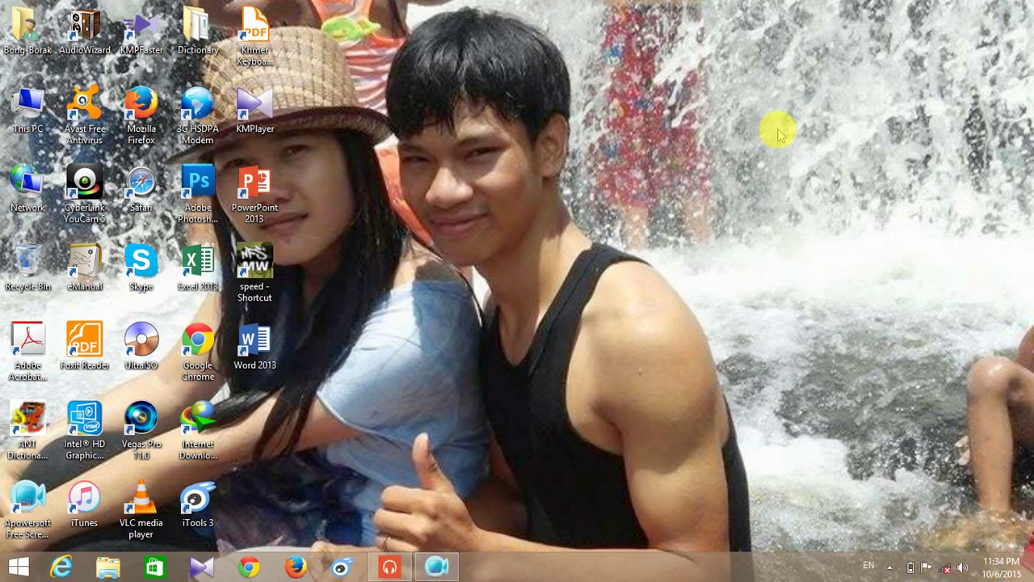